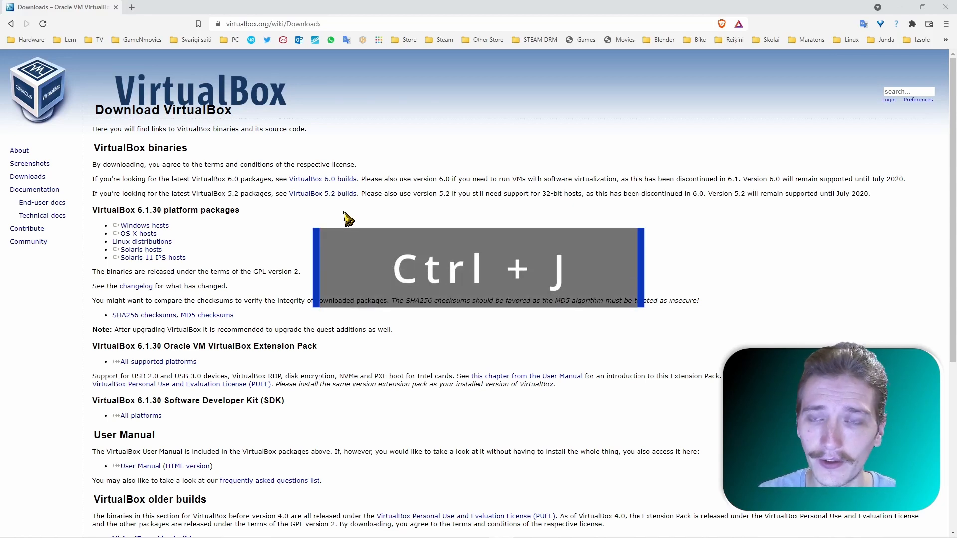
Step: Locate the downloaded VirtualBox-6.1.30-148432-Win.exe in its folder and launch the installer
key(ctrl+j)
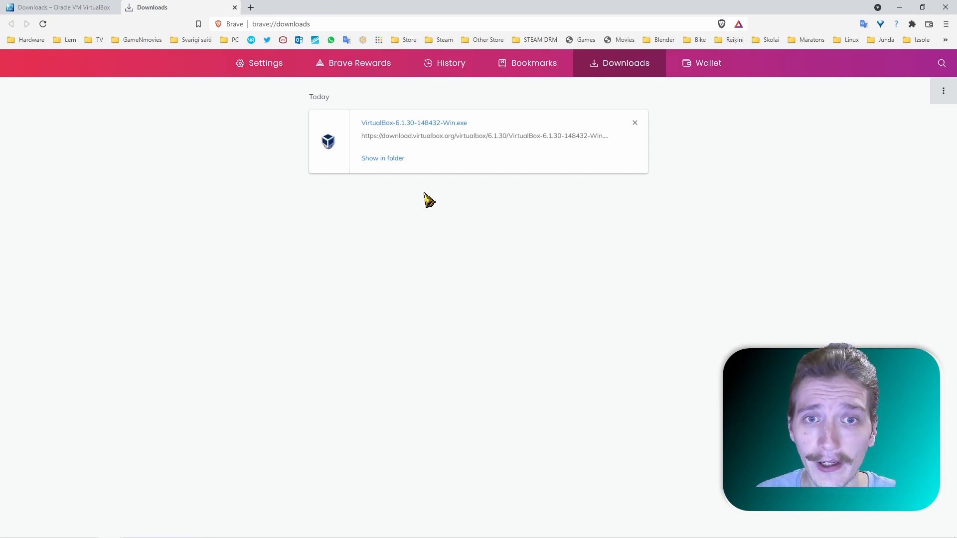
click(395, 158)
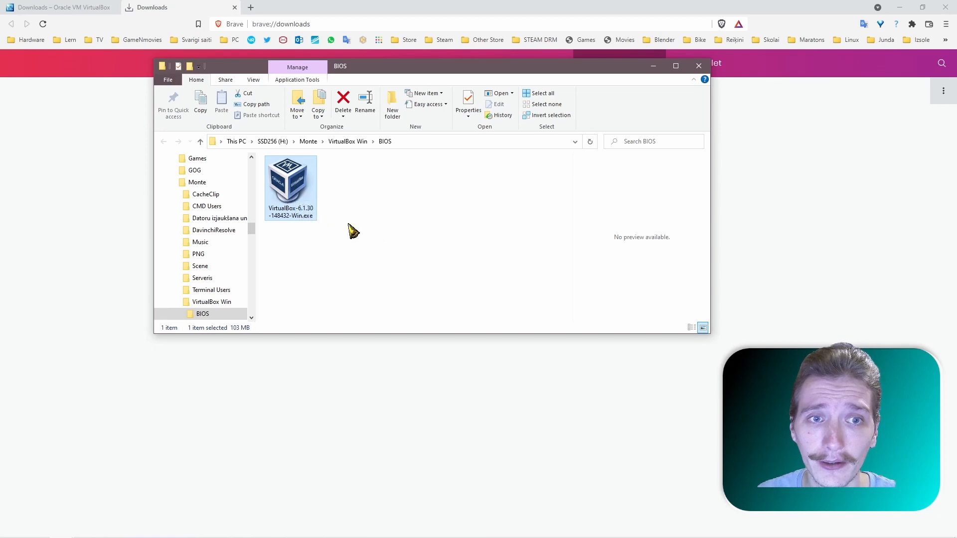
double_click(297, 189)
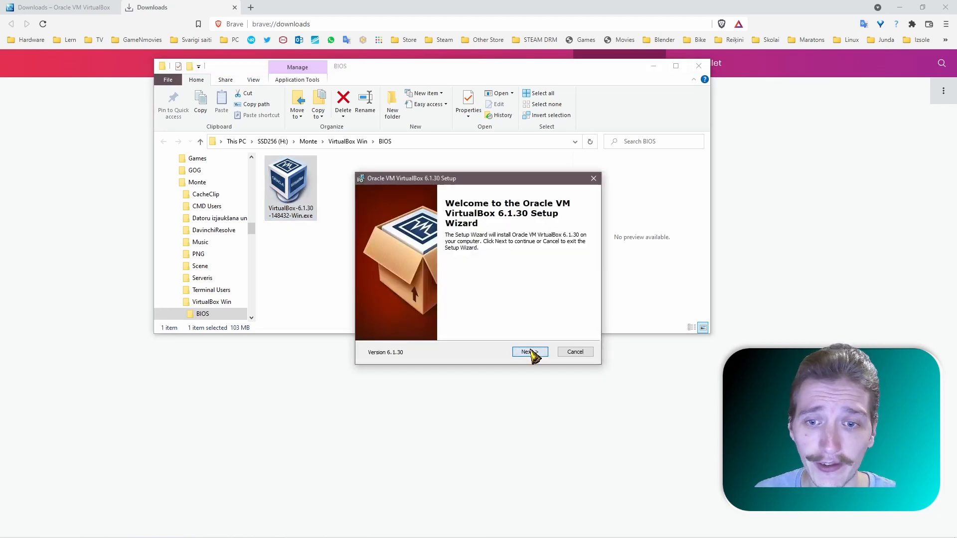
Step: Install VirtualBox 6.1.30 with the default features, location and shortcuts, accept the network reset, and start it on finishing
click(531, 351)
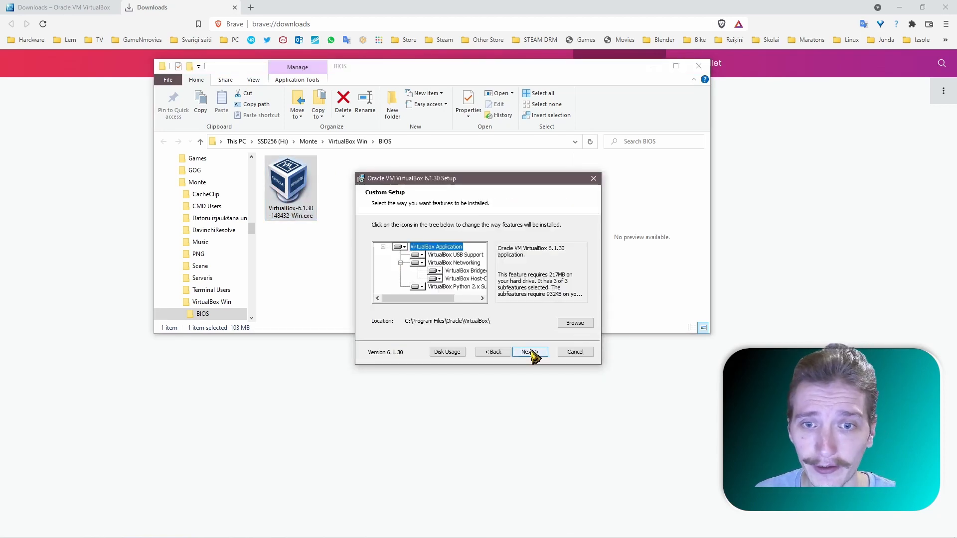
click(575, 325)
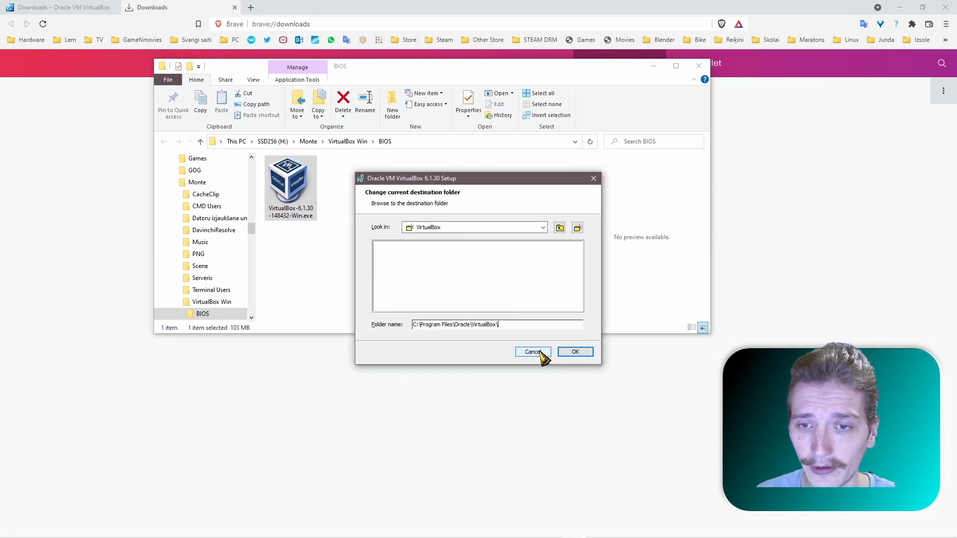
click(542, 352)
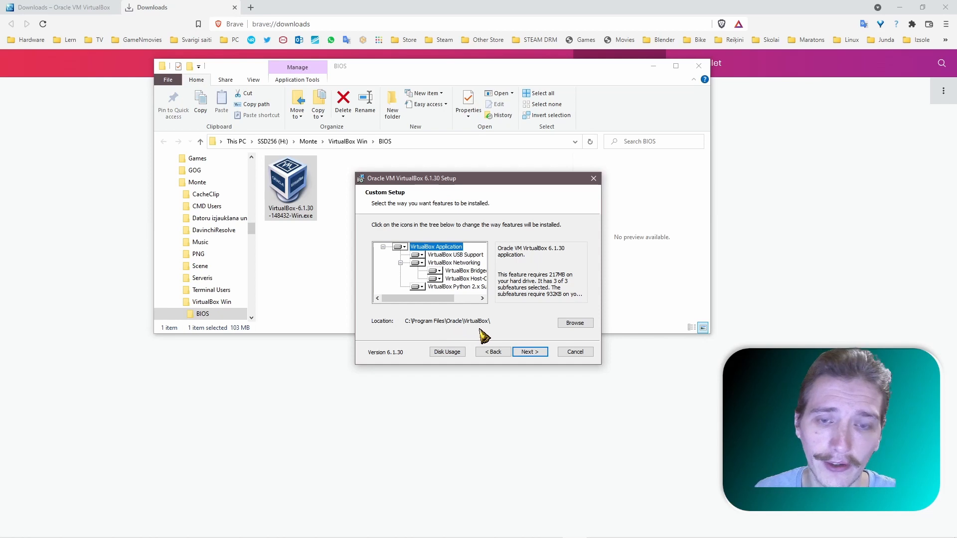
click(528, 355)
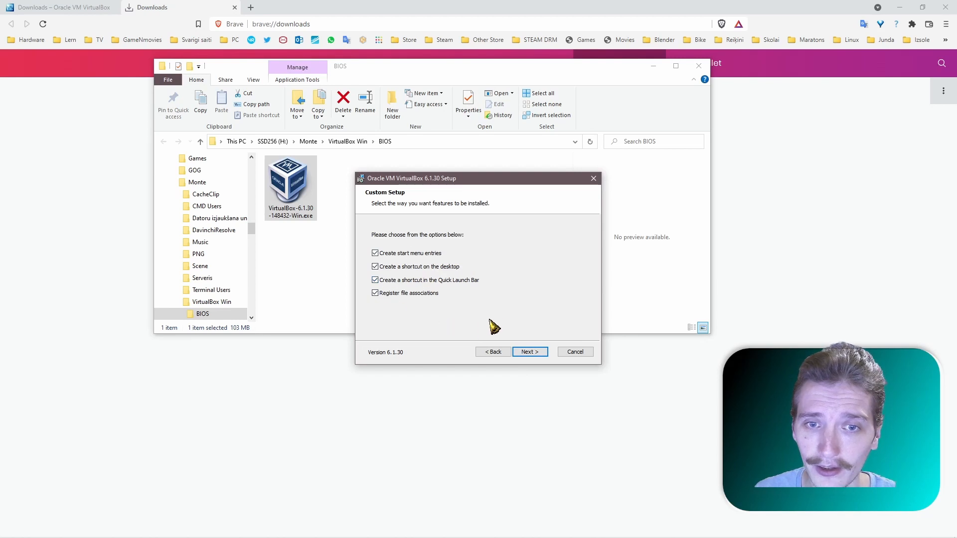
click(532, 355)
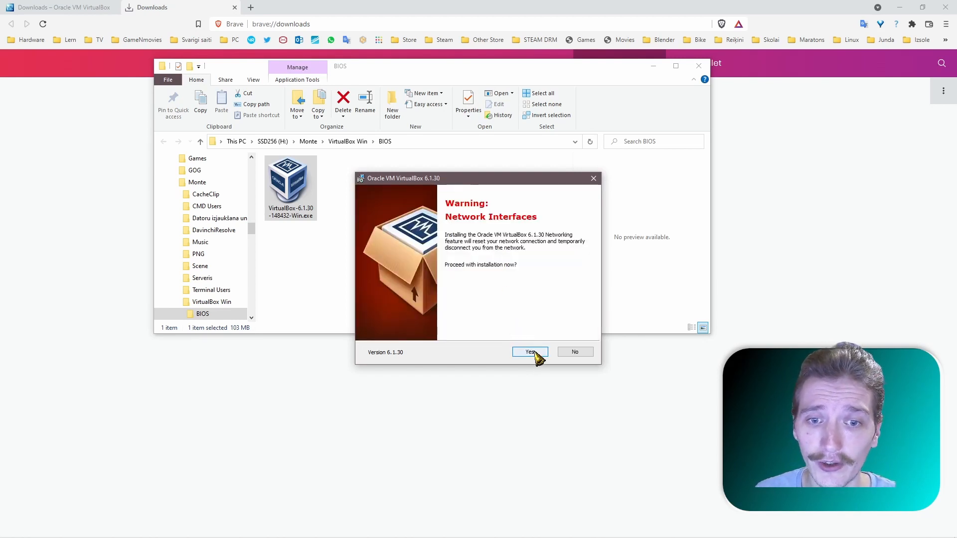
click(535, 351)
click(530, 352)
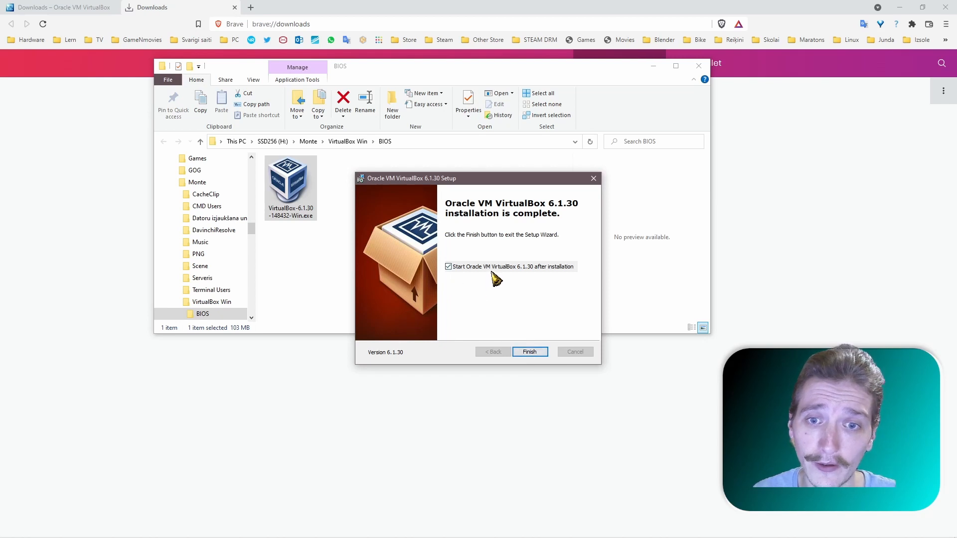
click(528, 353)
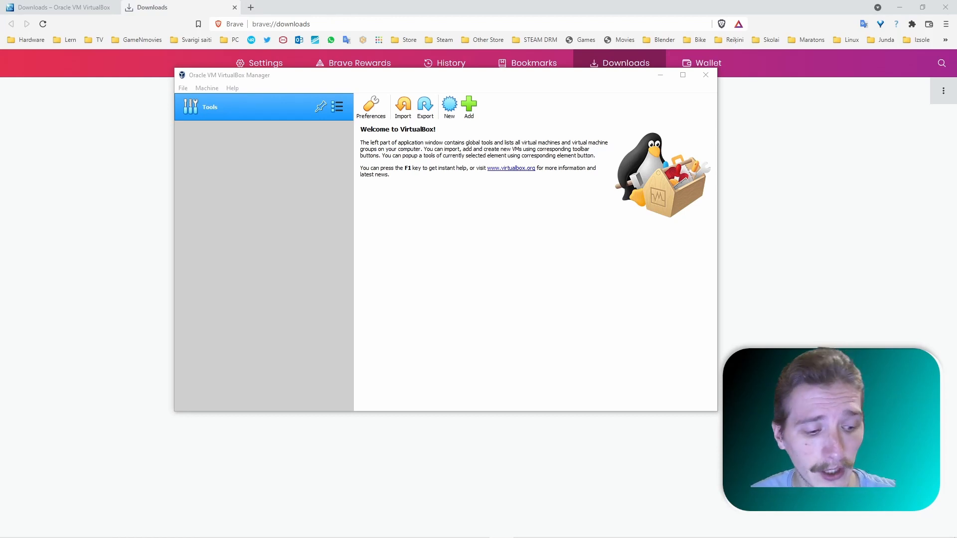
Step: Check the CPU performance details in Task Manager for the processor's virtualization status
key(ctrl+shift+Escape)
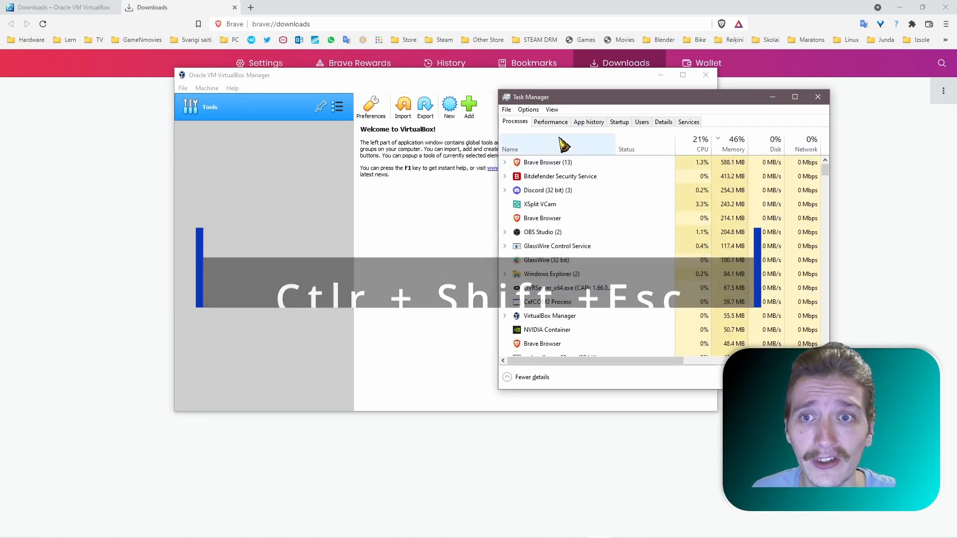
click(548, 124)
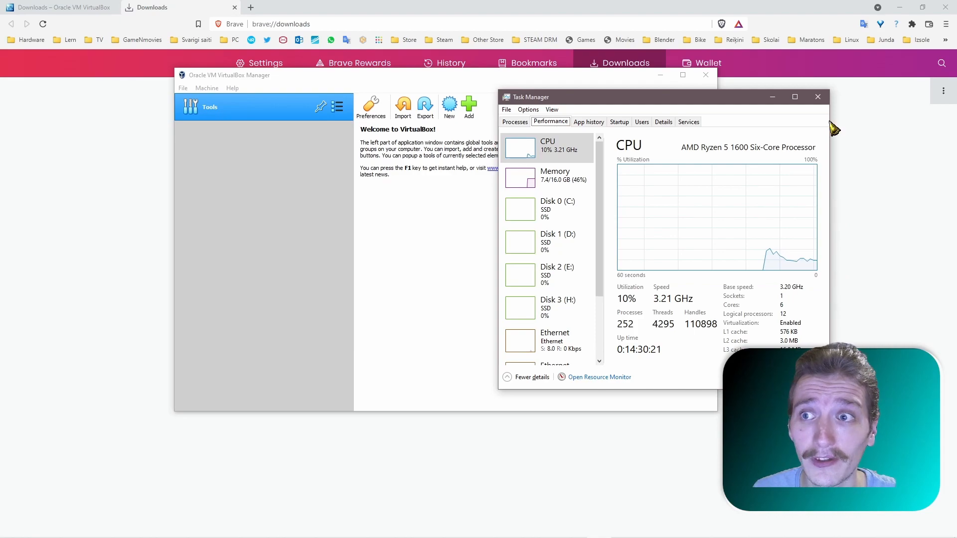
click(818, 96)
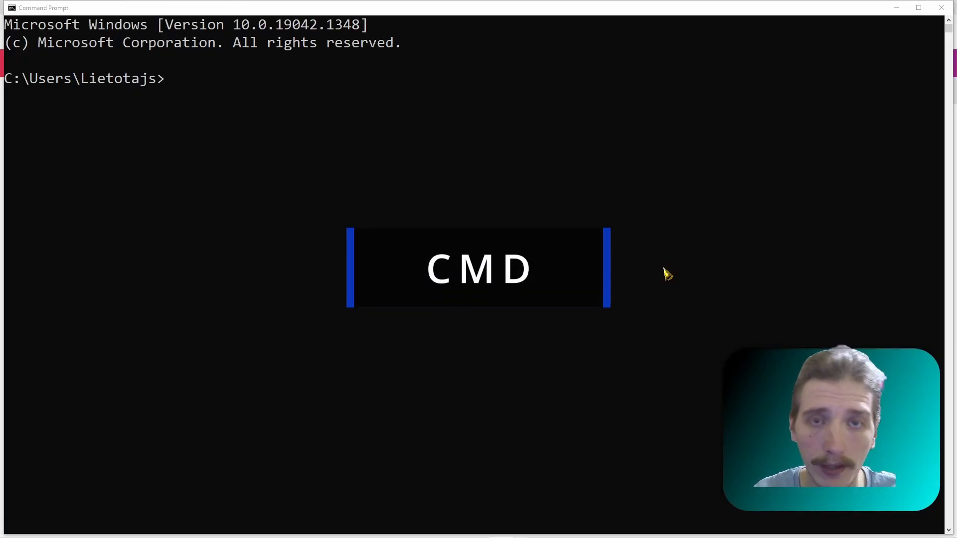
Step: Query the motherboard details in Command Prompt with "wmic baseboard get product,Manufacturer,version,serialnumber"
click(663, 268)
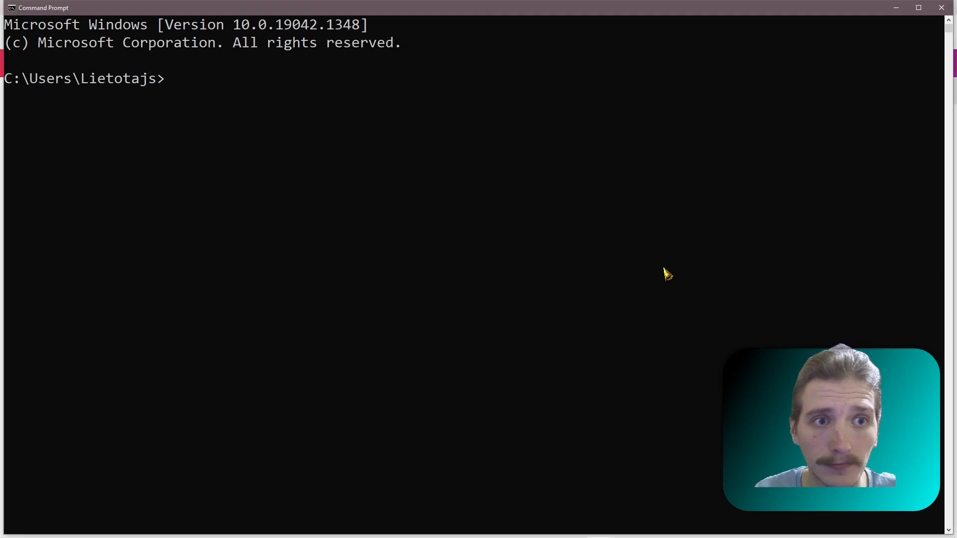
text(wmic baseboard get product,Manufacturer,version,serialnumber)
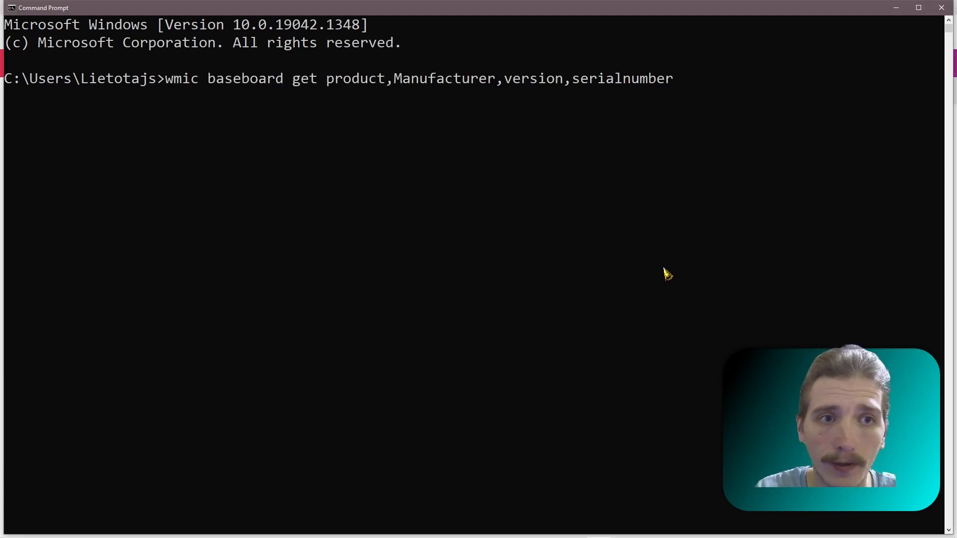
key(Return)
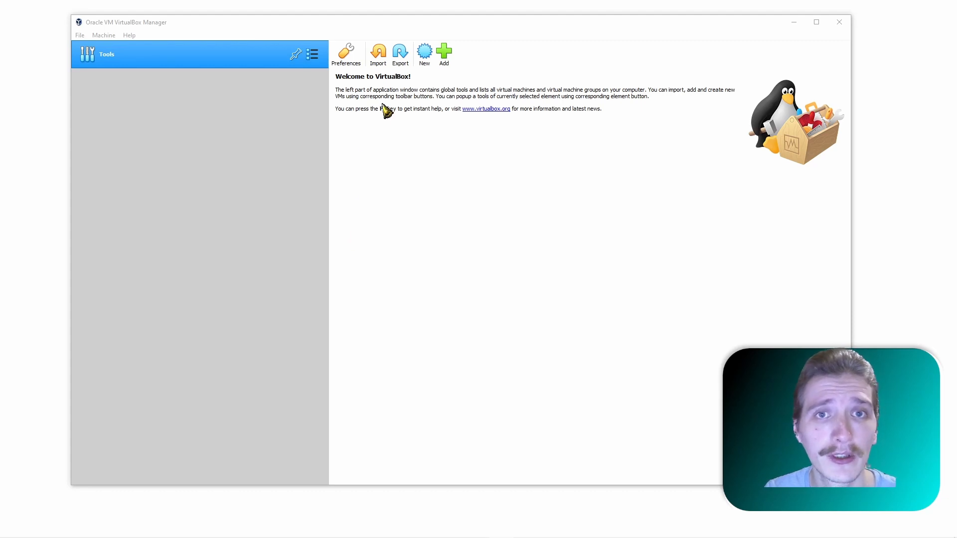
click(425, 62)
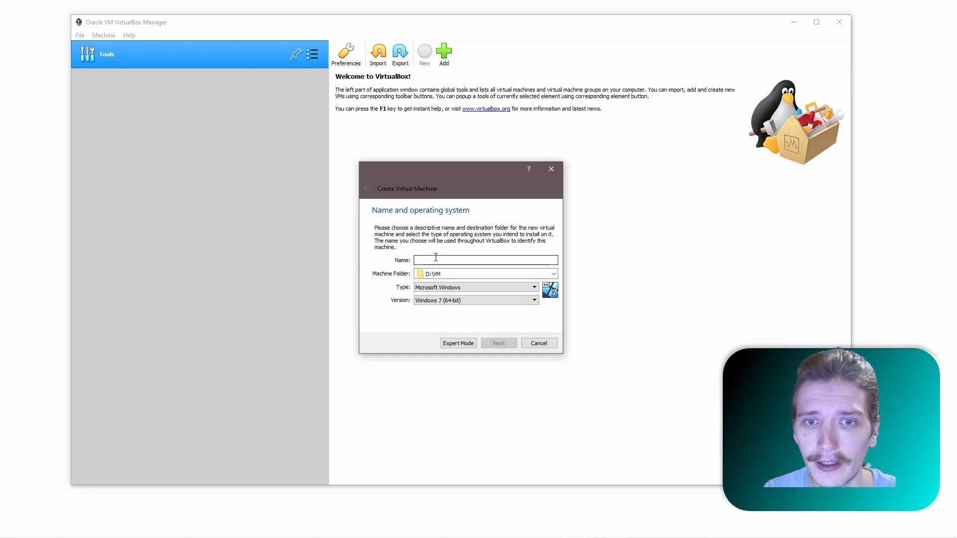
text(l)
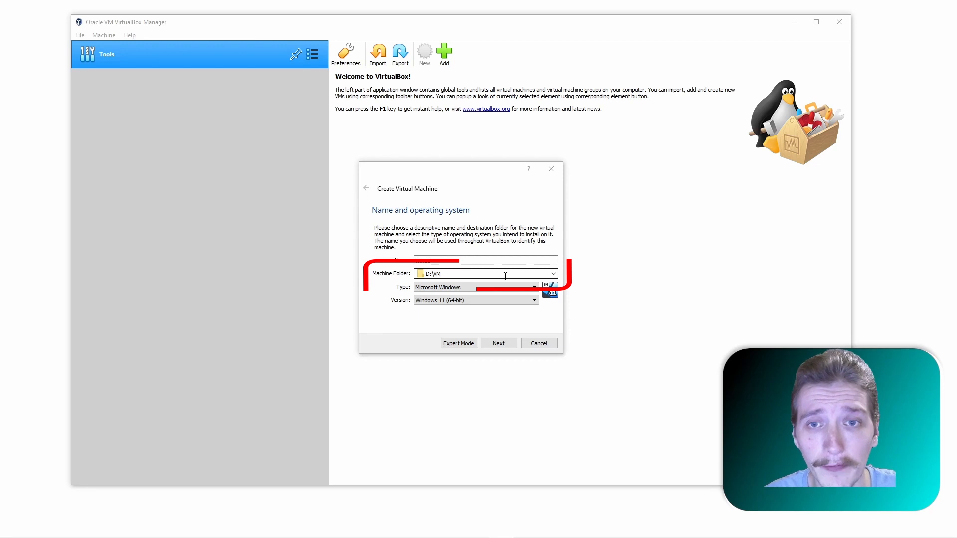
click(554, 274)
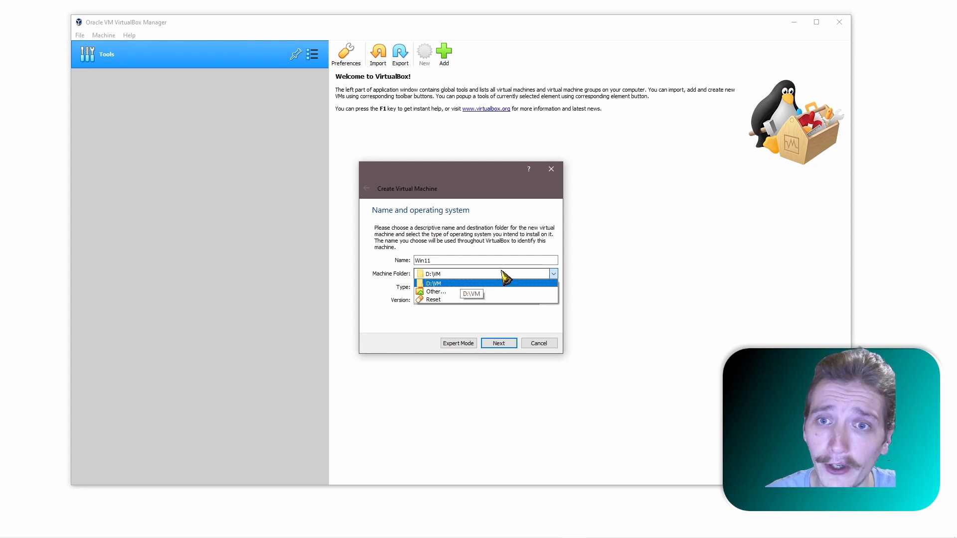
click(552, 170)
click(551, 170)
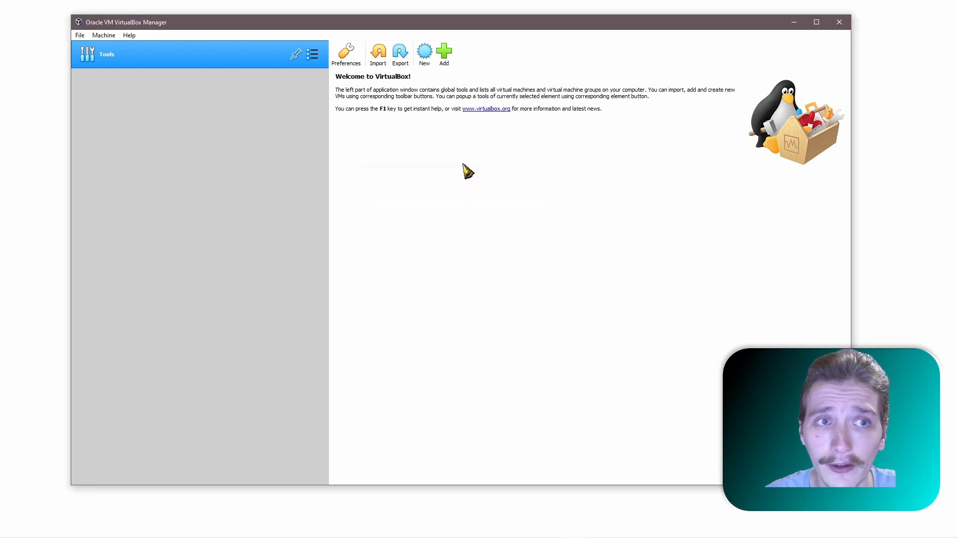
Step: Open the preferences of VirtualBox Manager
click(83, 38)
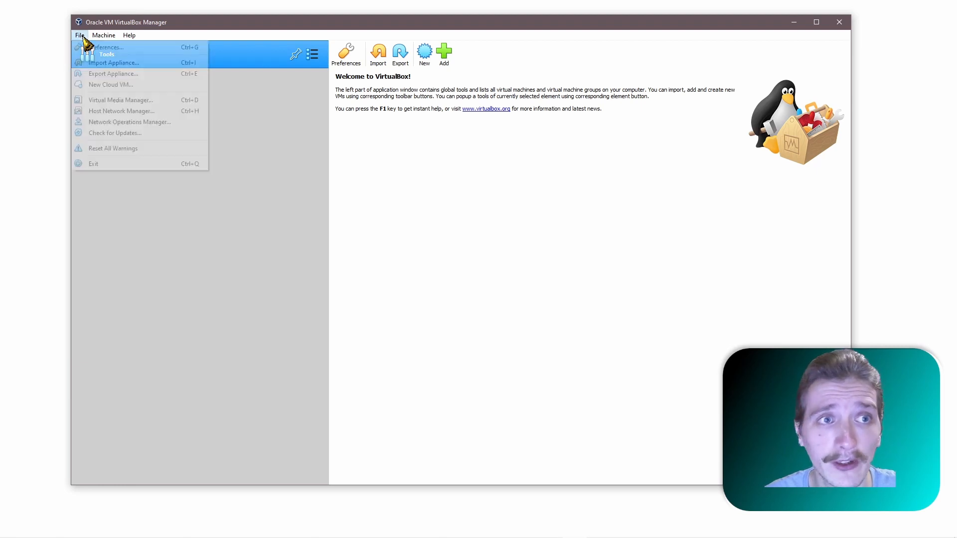
click(107, 50)
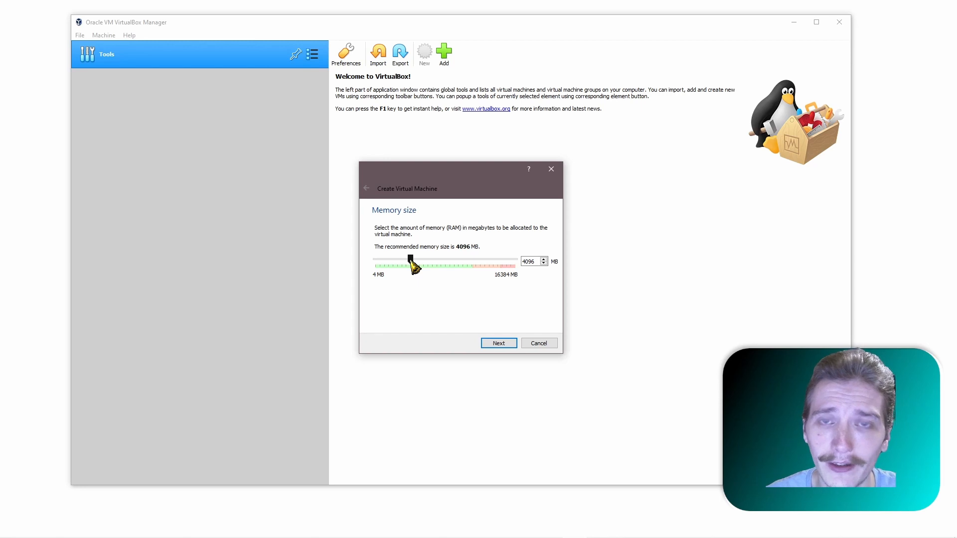
Step: Give the new Win 11 virtual machine 8192 MB of memory and a dynamically allocated 80 GB VDI hard disk
drag(410, 260, 445, 260)
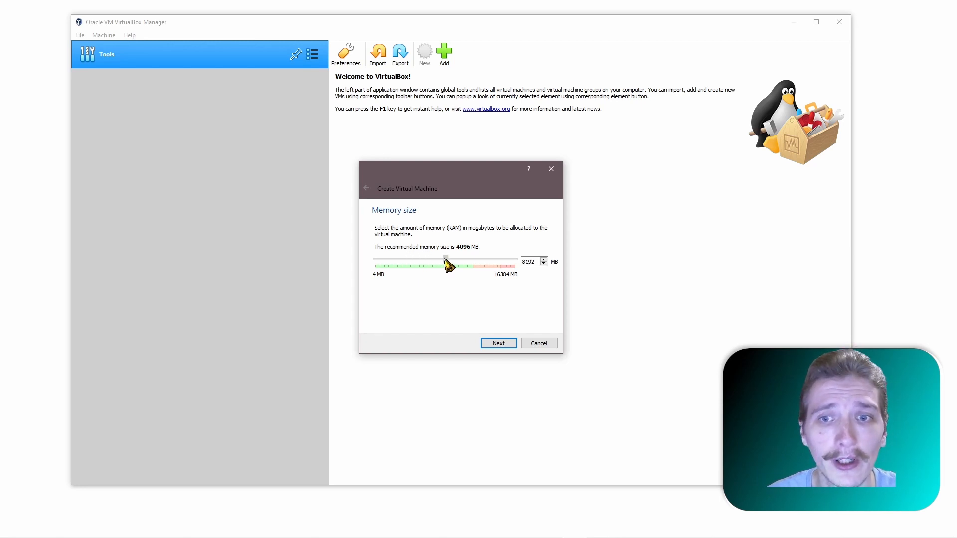
click(499, 343)
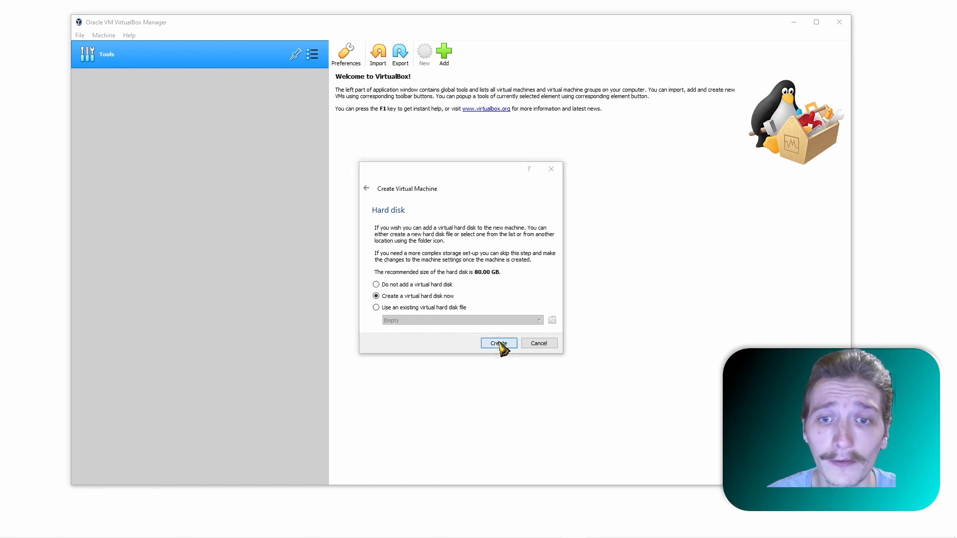
click(500, 345)
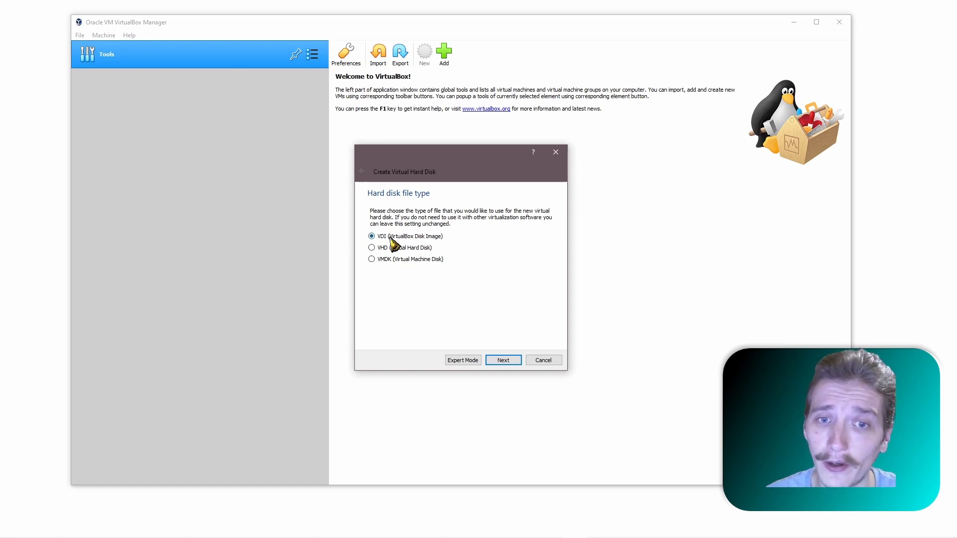
click(503, 360)
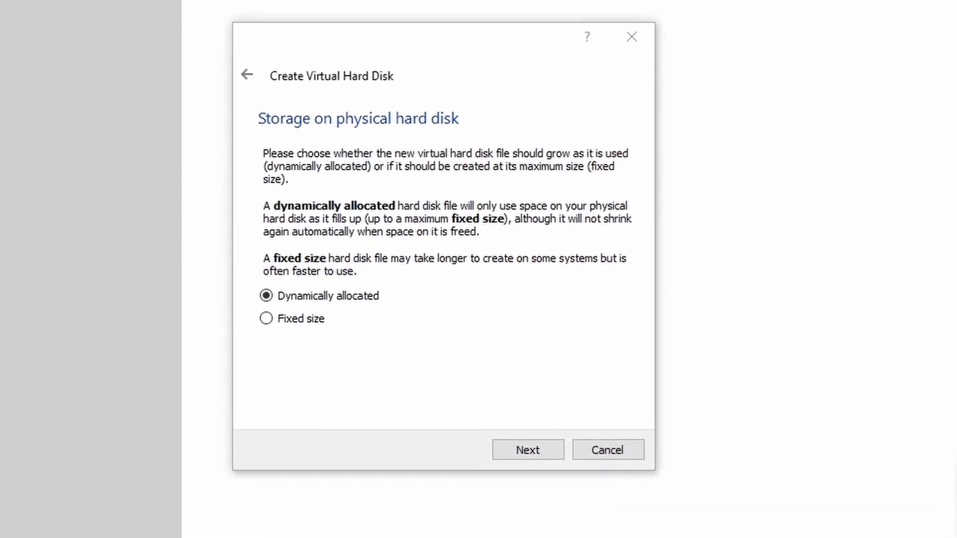
click(538, 454)
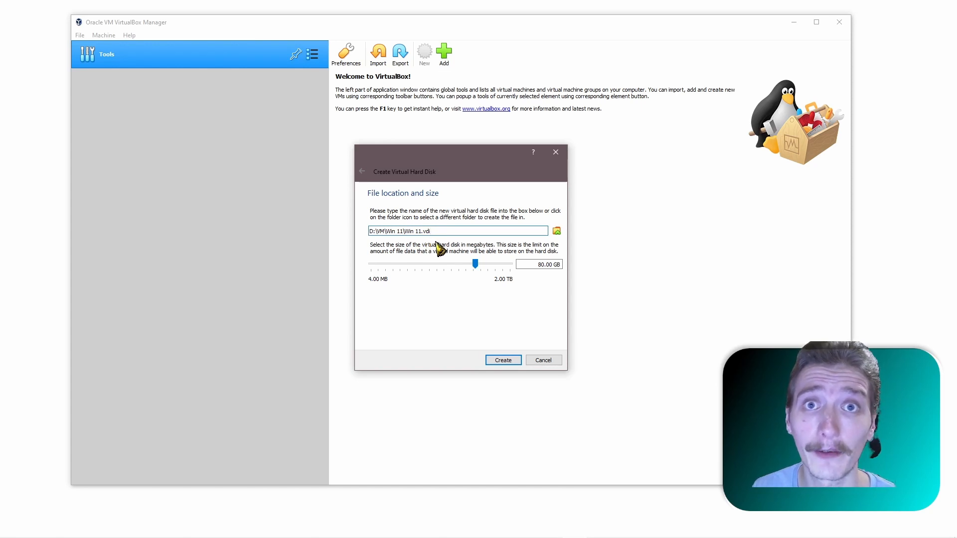
click(508, 362)
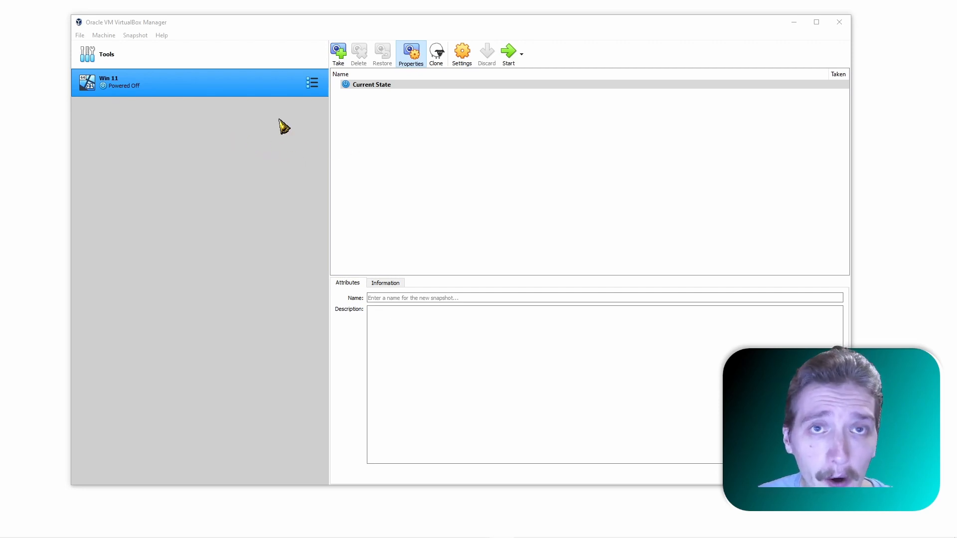
Step: Create a second virtual machine called Name for Windows 7 (64-bit) with default memory and a 32 GB VDI disk
click(203, 64)
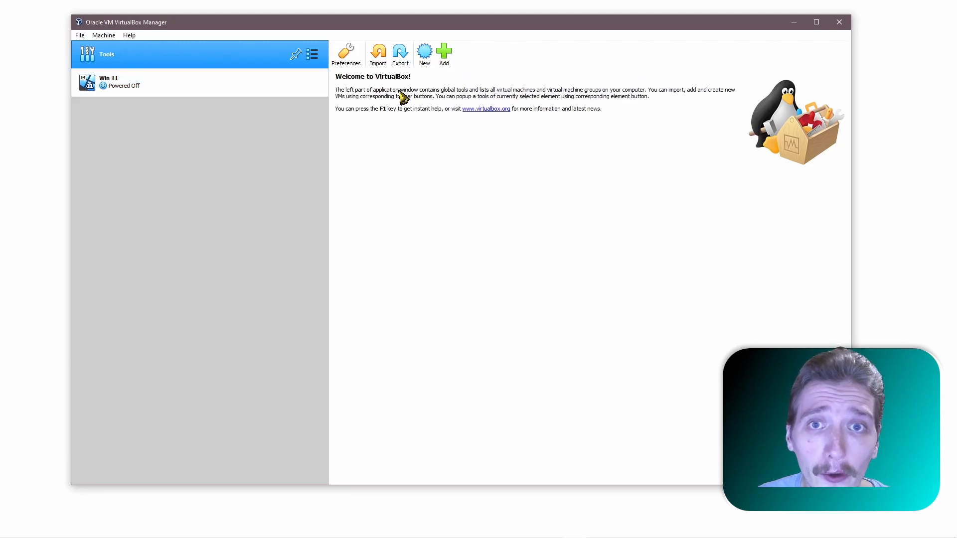
click(425, 56)
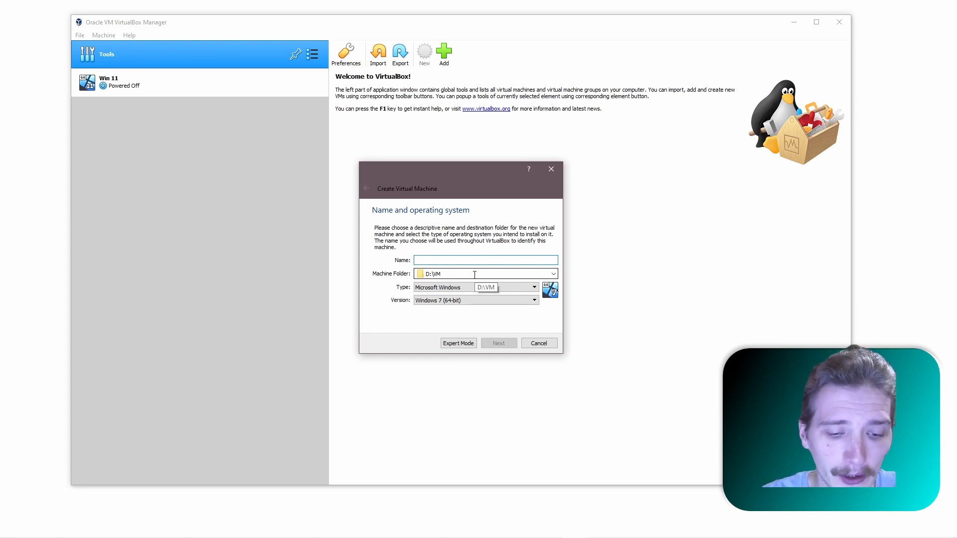
text(Name)
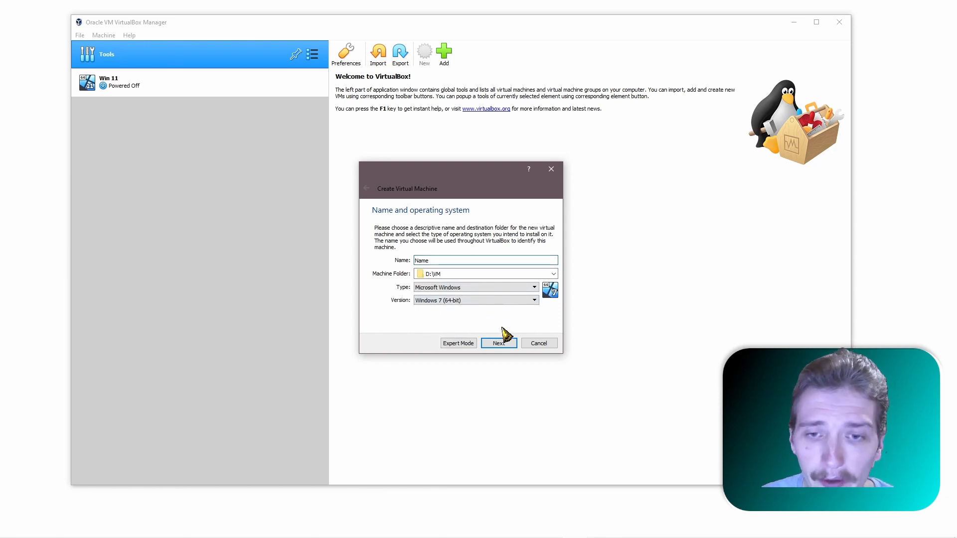
click(504, 344)
click(504, 345)
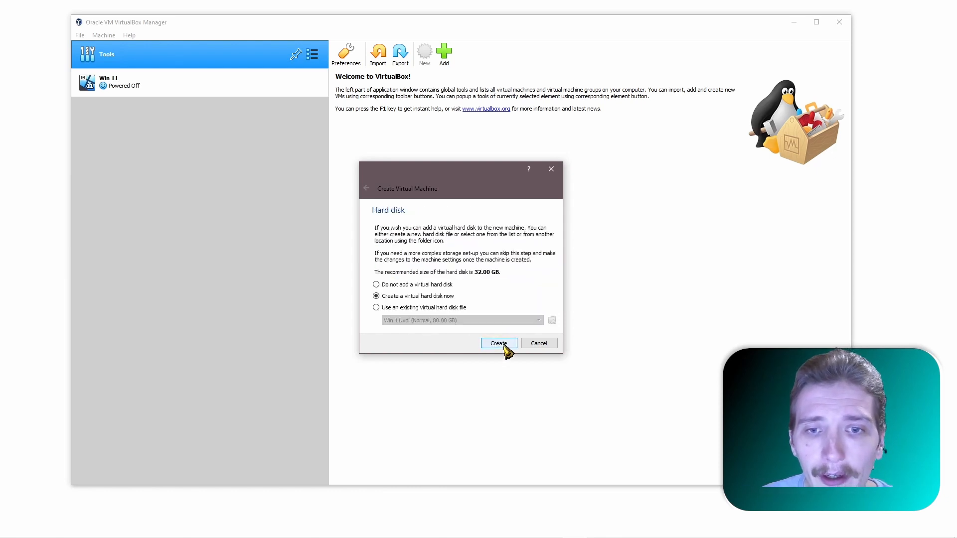
click(504, 345)
click(507, 359)
click(507, 362)
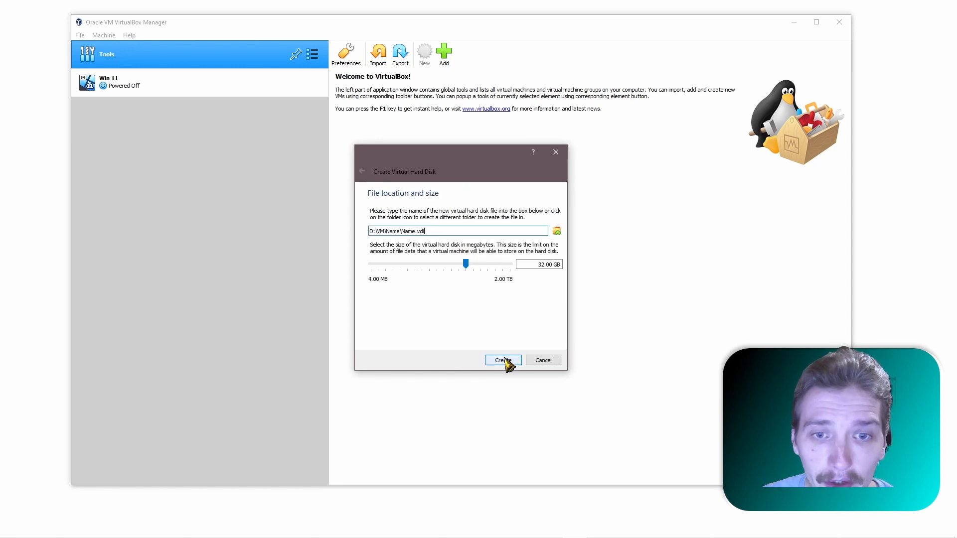
click(505, 359)
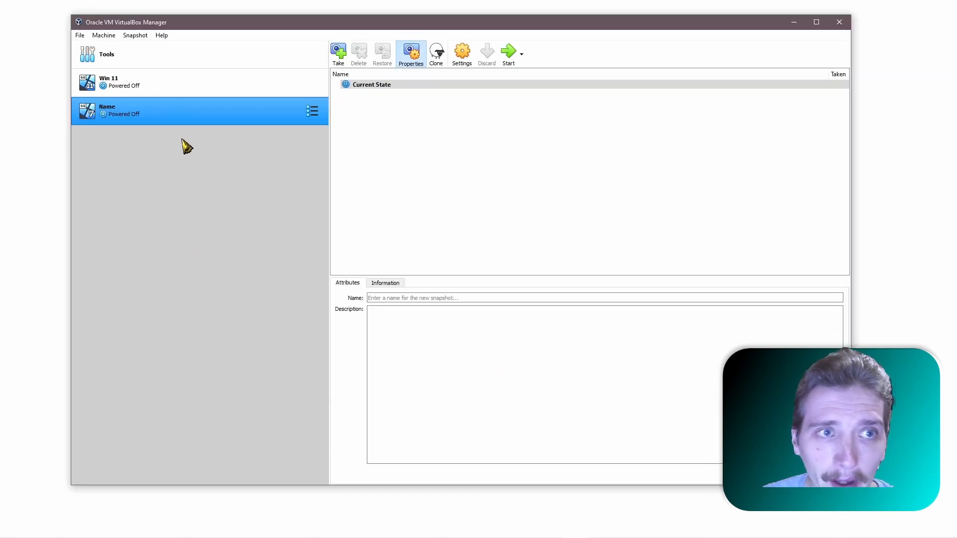
Step: Put the Win 11 and Name virtual machines into one group and rename the group Group_name
ctrl+click(172, 93)
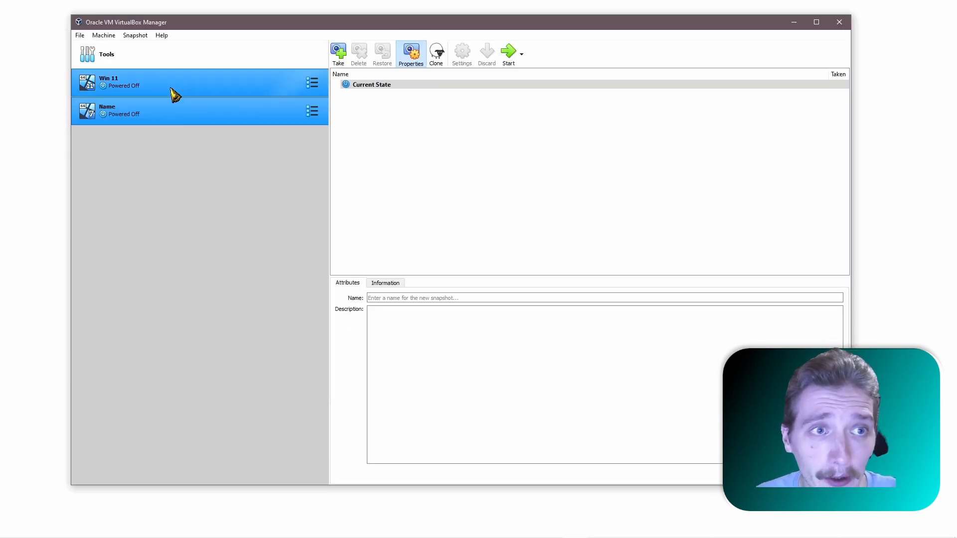
right_click(209, 87)
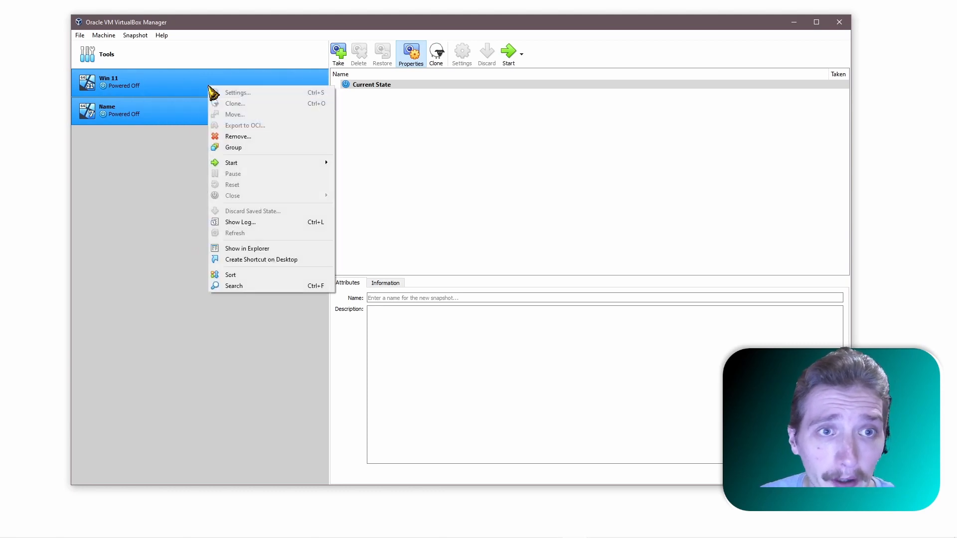
click(235, 148)
right_click(155, 78)
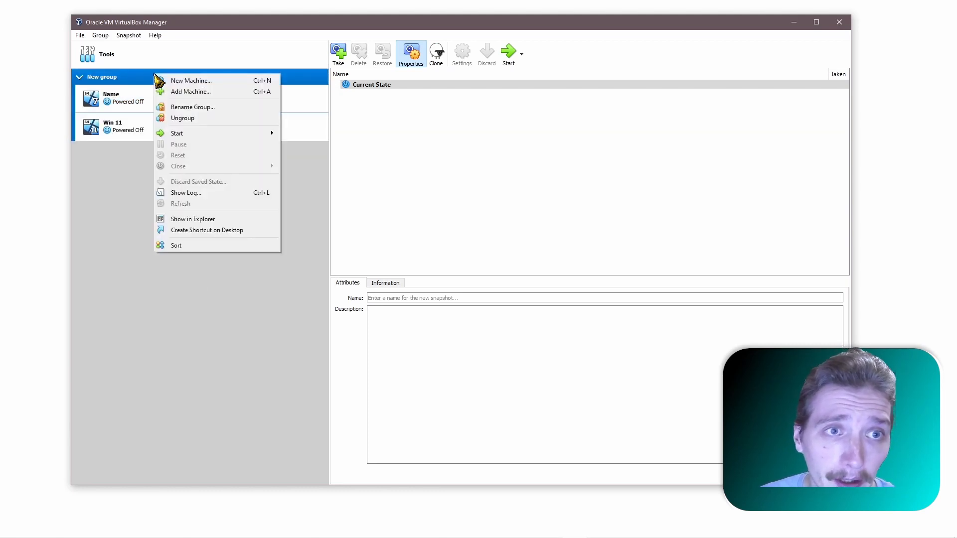
click(189, 107)
text(Group_name)
key(Return)
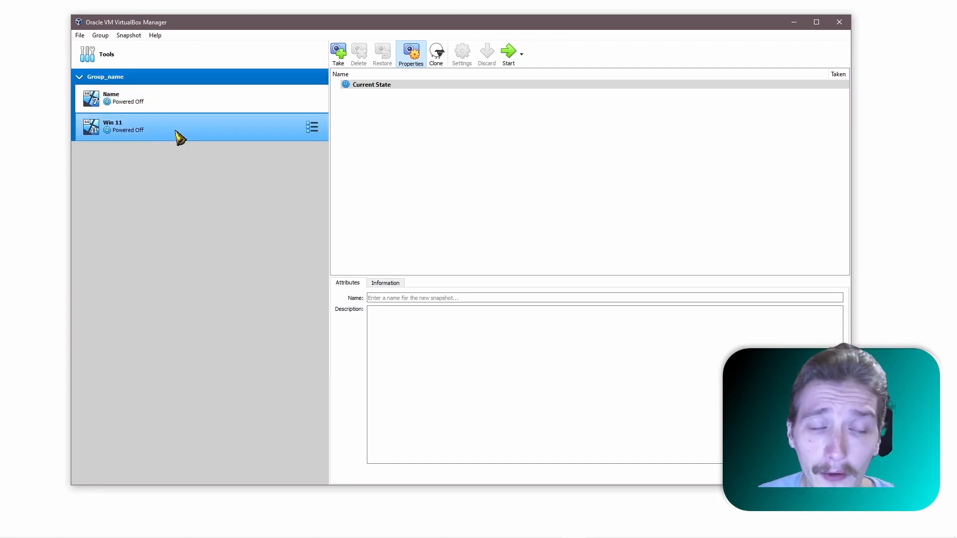
Step: Collapse and re-expand Group_name, and select both of its virtual machines
click(80, 78)
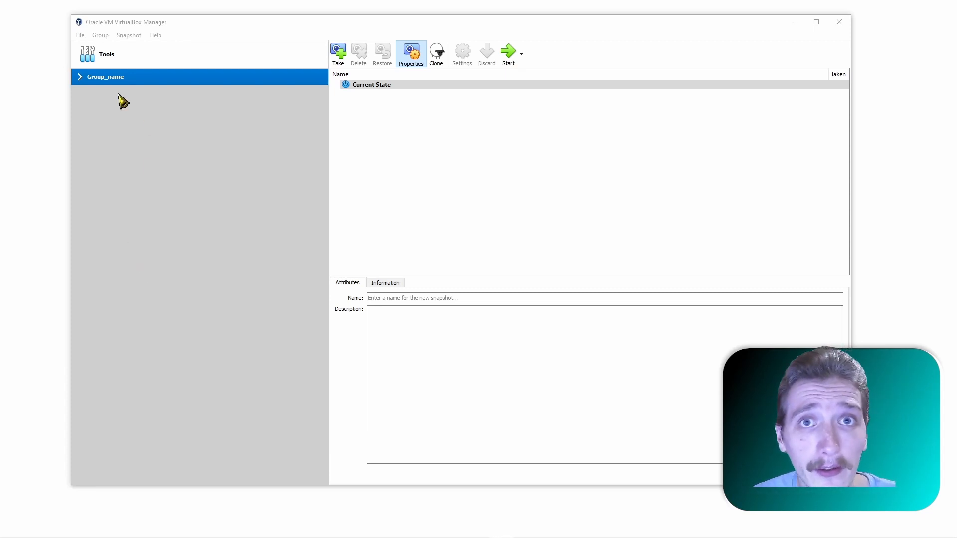
click(86, 80)
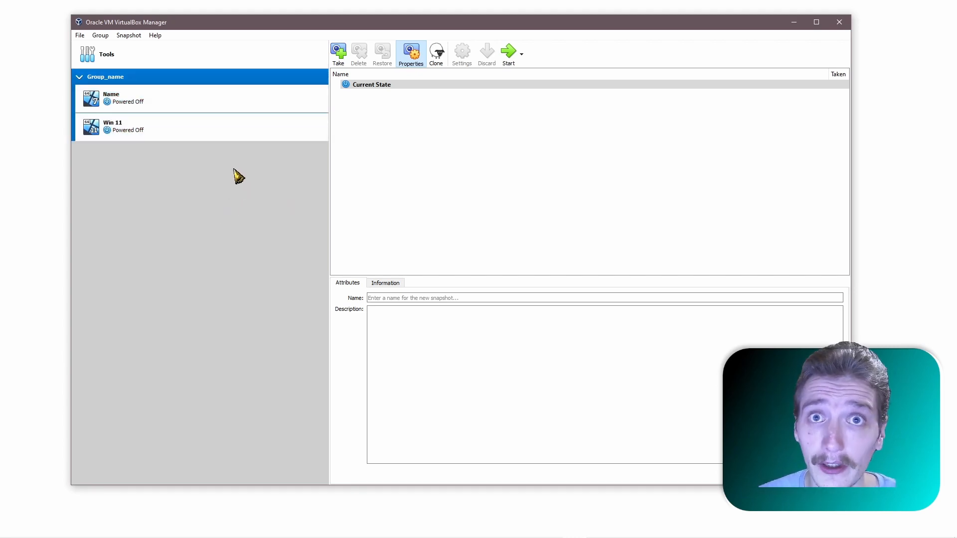
click(199, 133)
ctrl+click(215, 98)
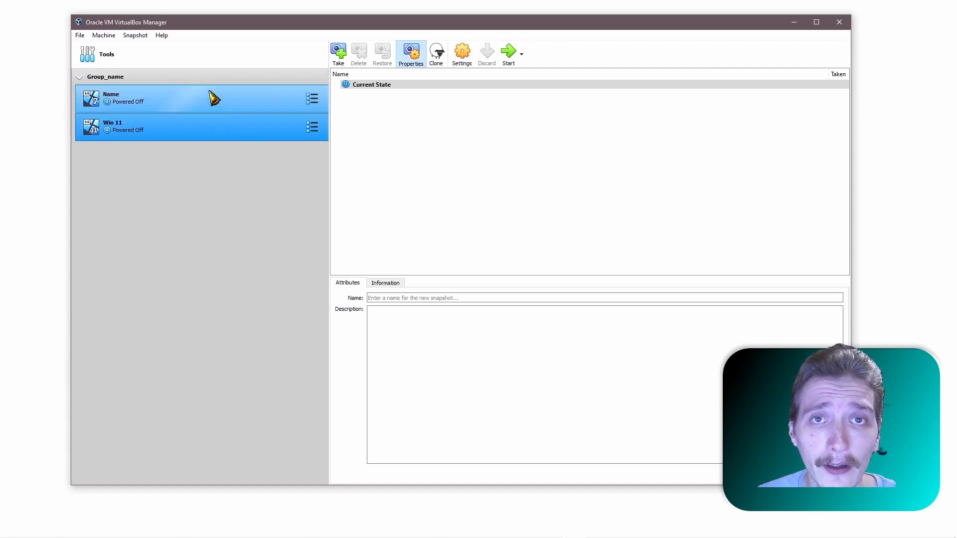
Step: Open the Win 11 machine's settings and review its general, advanced, description and disk encryption options
click(190, 132)
right_click(205, 134)
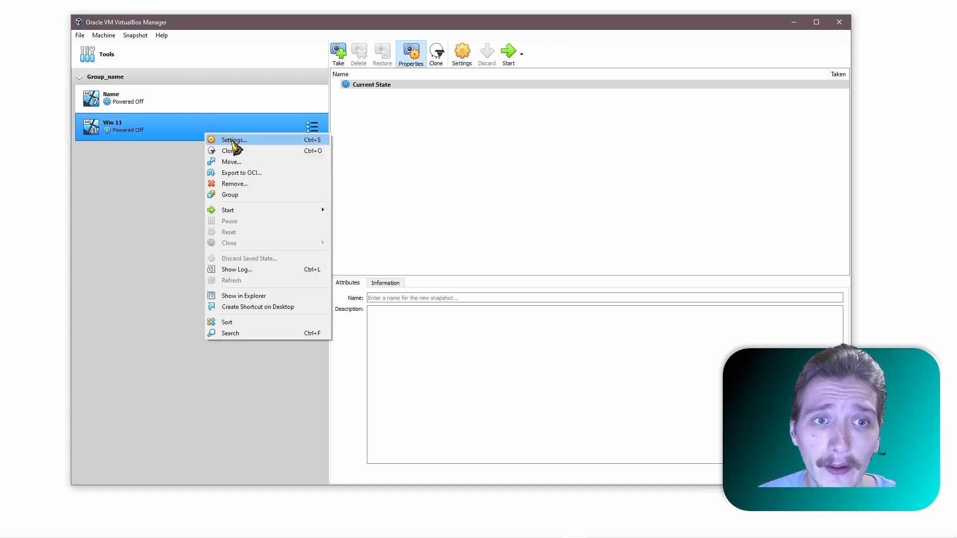
click(232, 141)
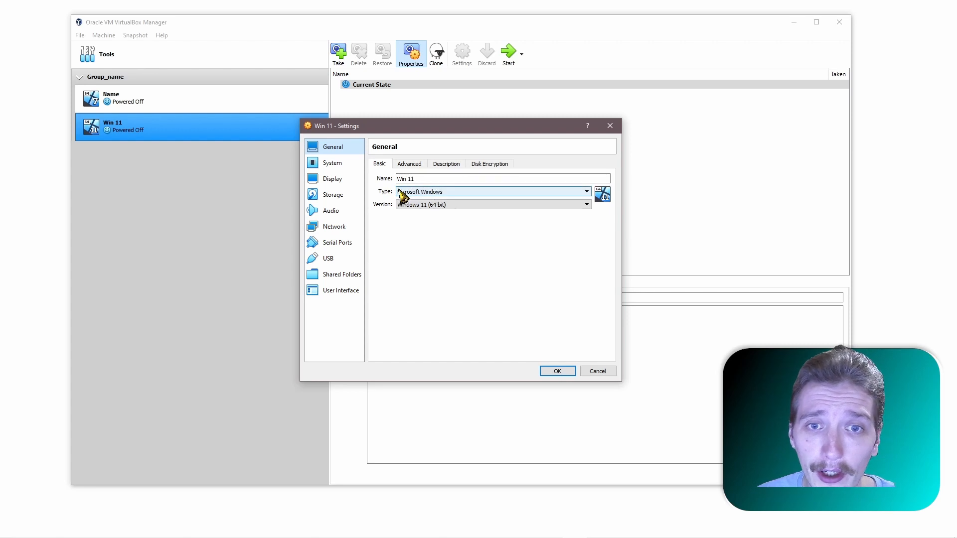
click(414, 168)
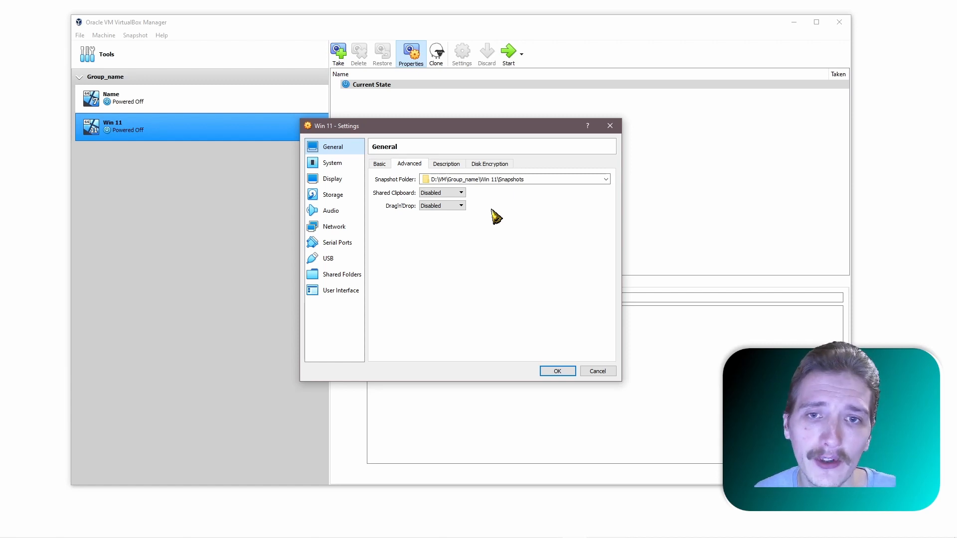
click(452, 166)
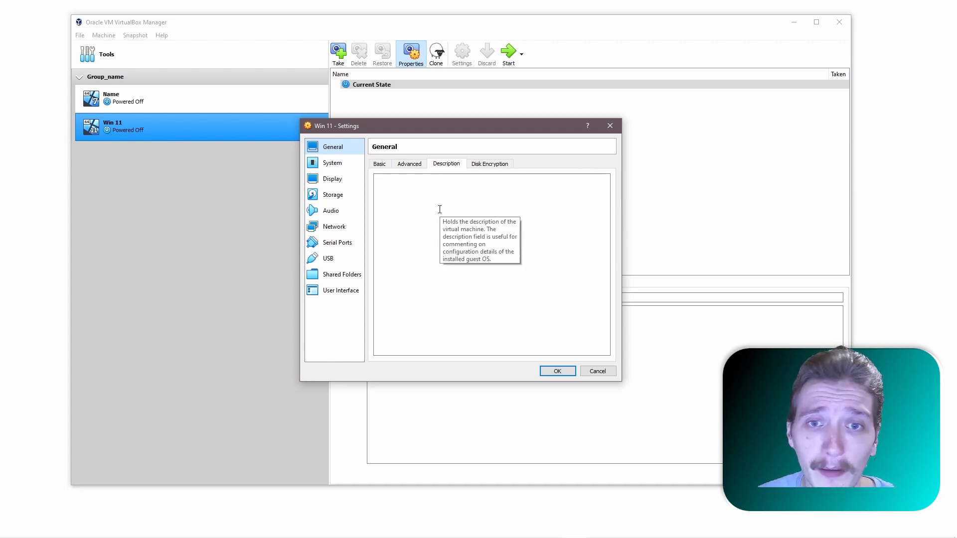
click(489, 165)
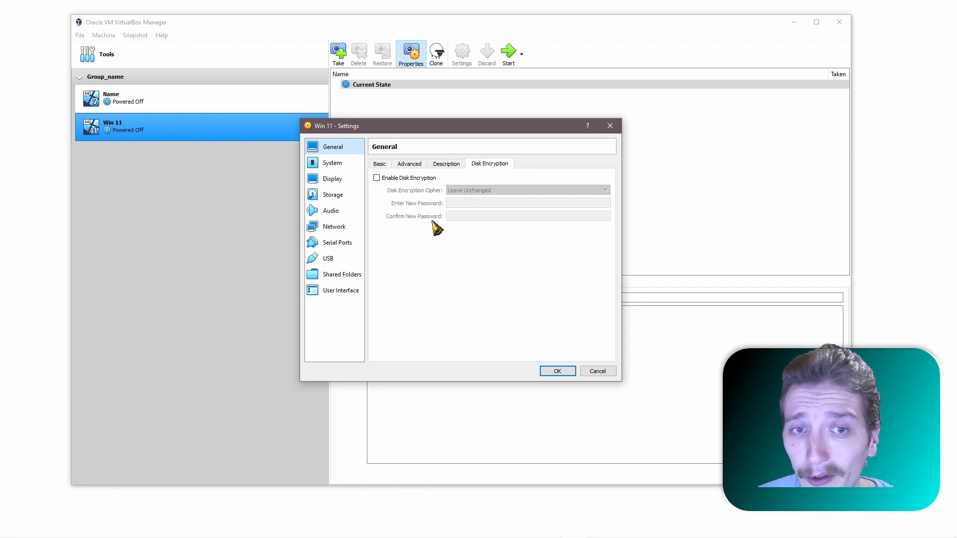
Step: Review the Win 11 machine's motherboard, processor, screen, recording and remote display settings
click(343, 166)
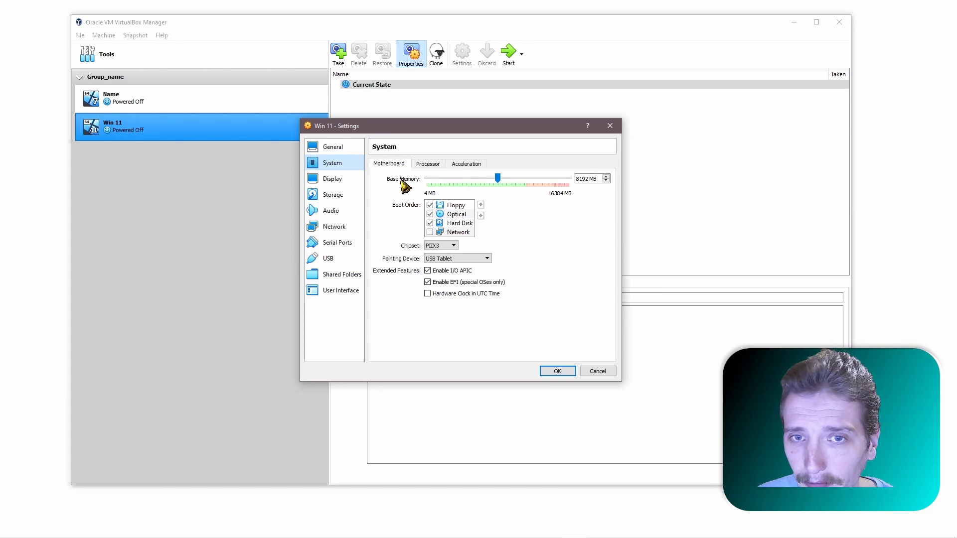
click(425, 165)
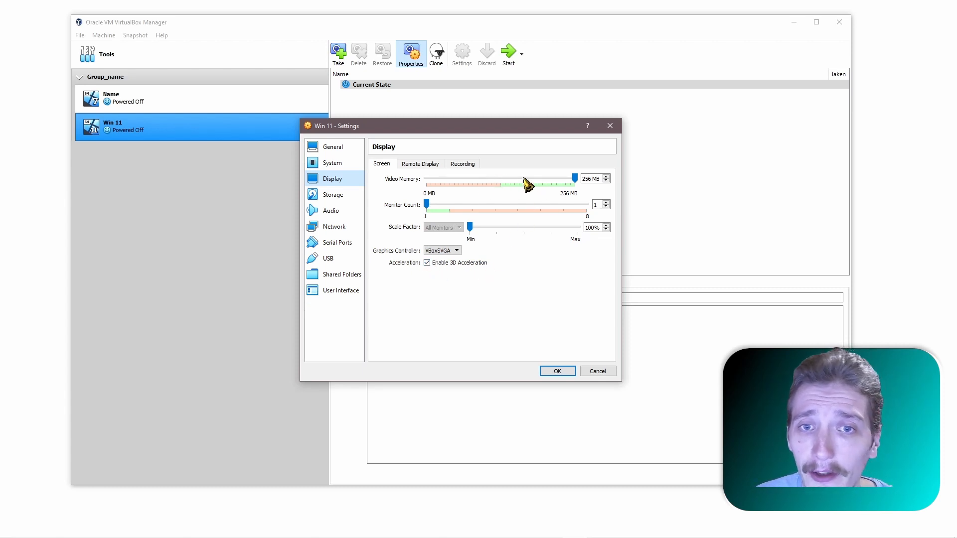
click(460, 165)
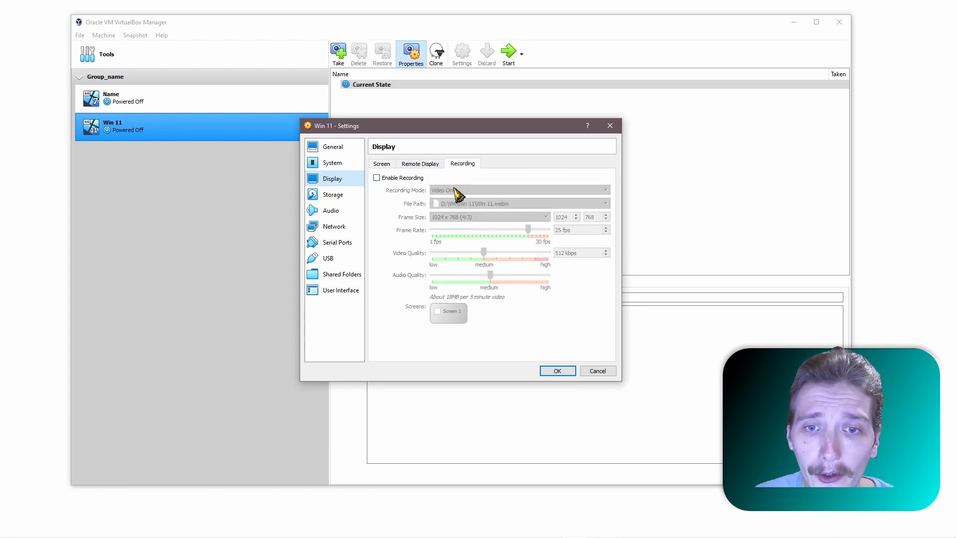
click(423, 165)
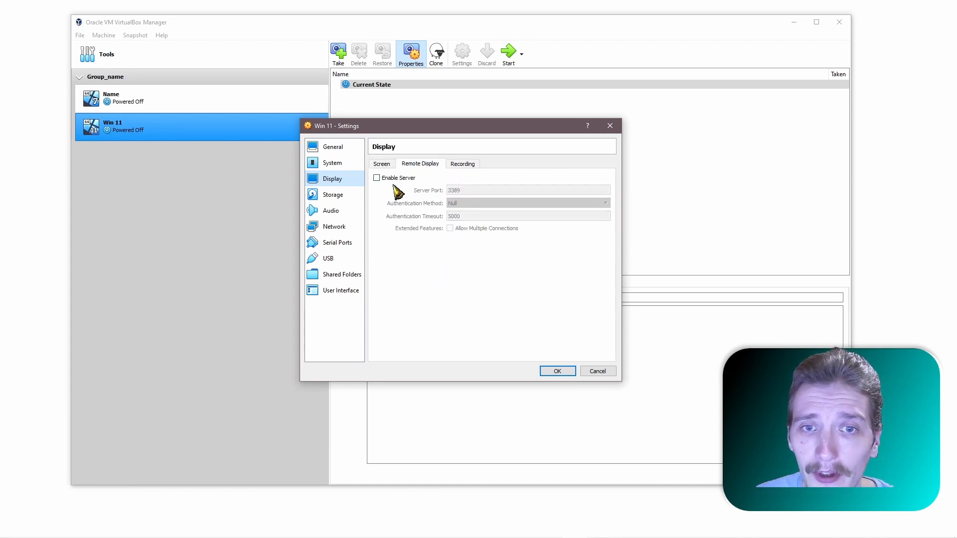
Step: Review the Win 11 machine's storage, audio, network, serial port, USB, shared folder and user interface settings
click(335, 196)
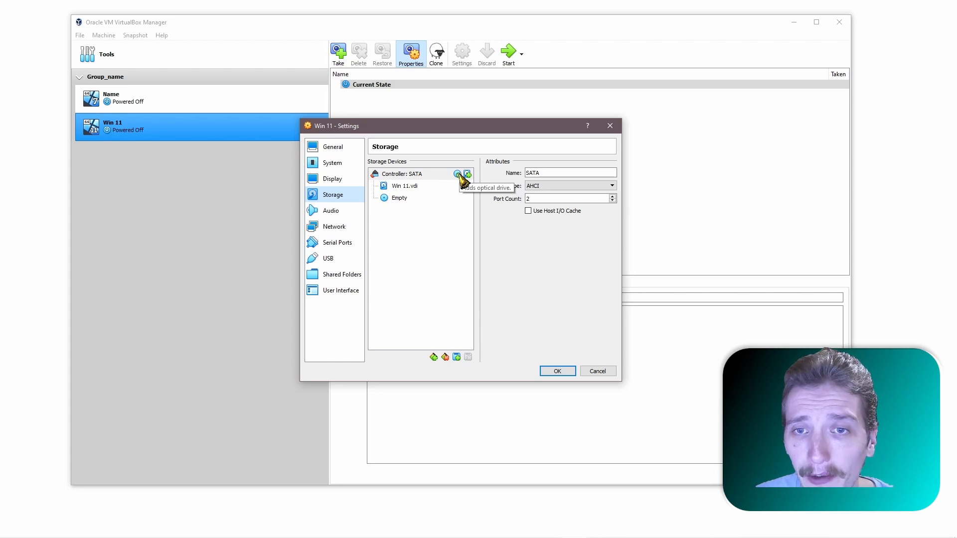
click(331, 211)
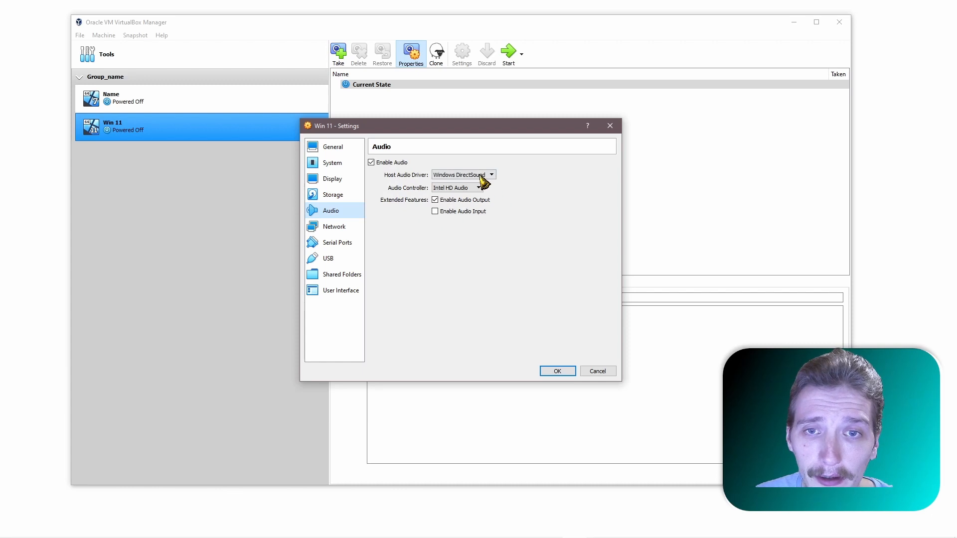
click(341, 228)
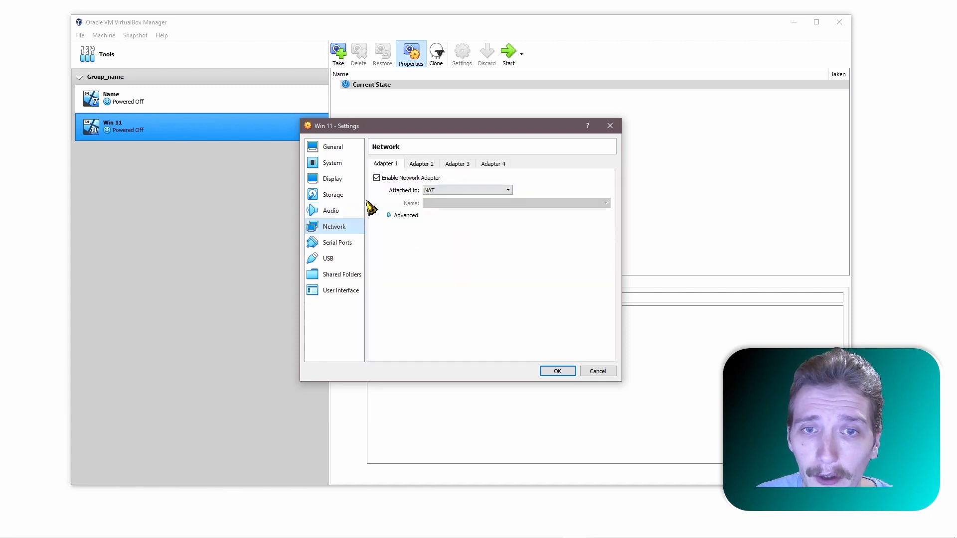
click(342, 244)
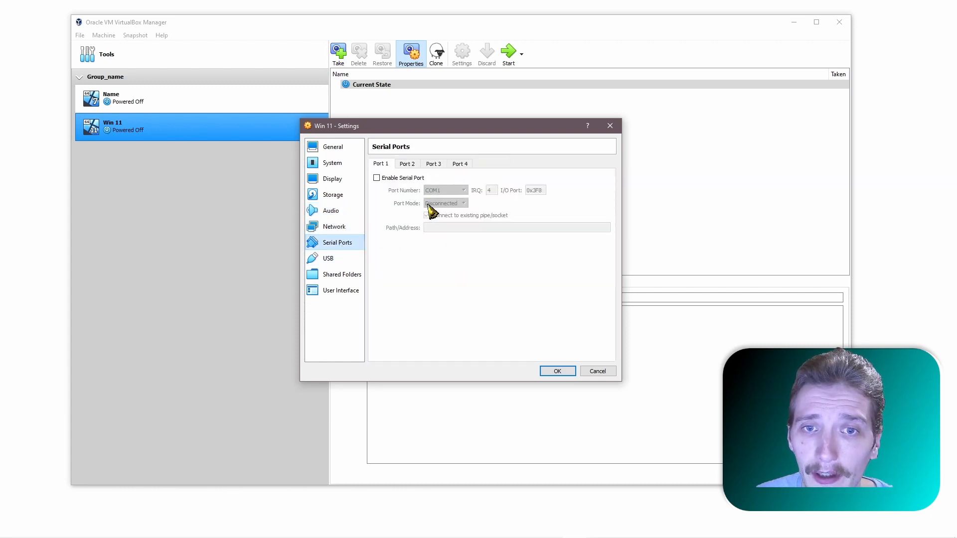
click(342, 259)
click(338, 277)
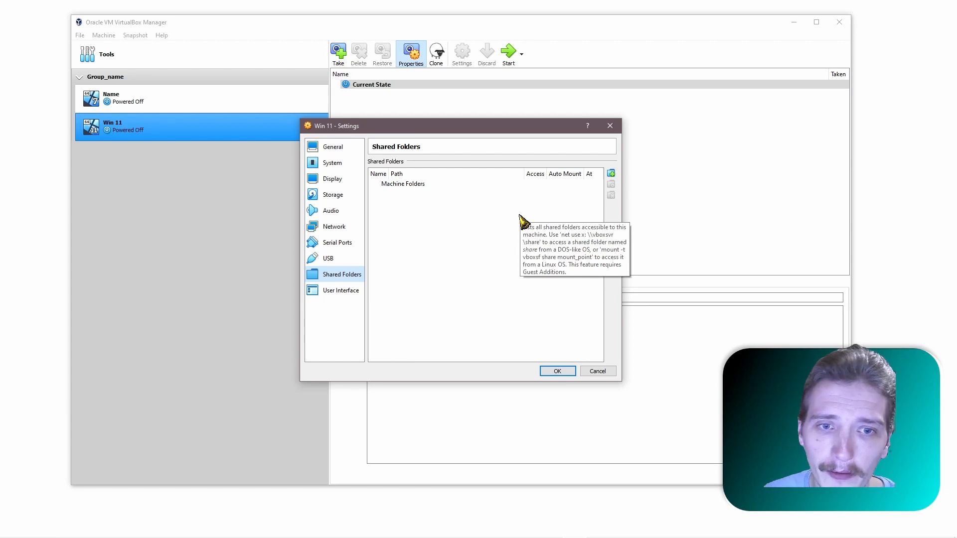
click(349, 291)
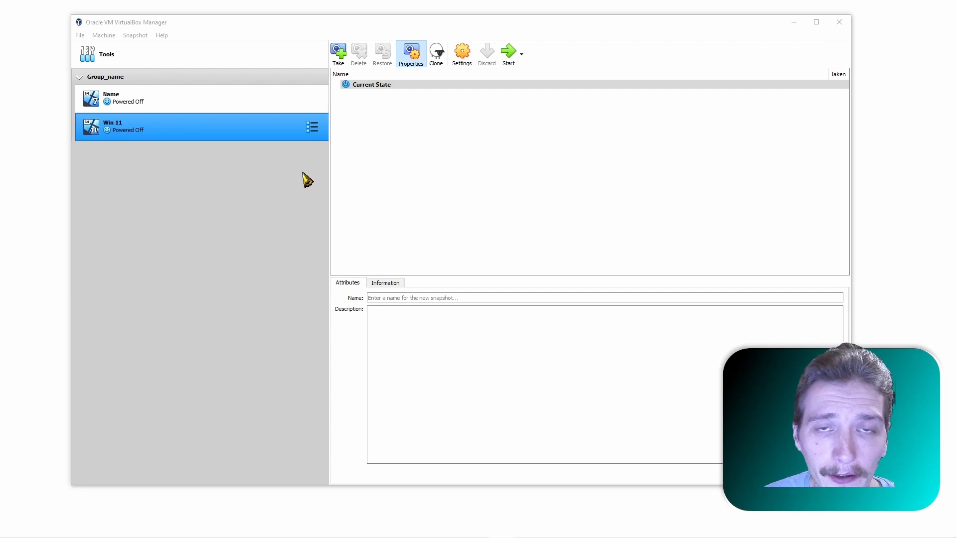
Step: Load Windows11_2021.iso into the Win 11 machine's empty optical drive on SATA Port 1 and set it as Live CD/DVD
right_click(240, 132)
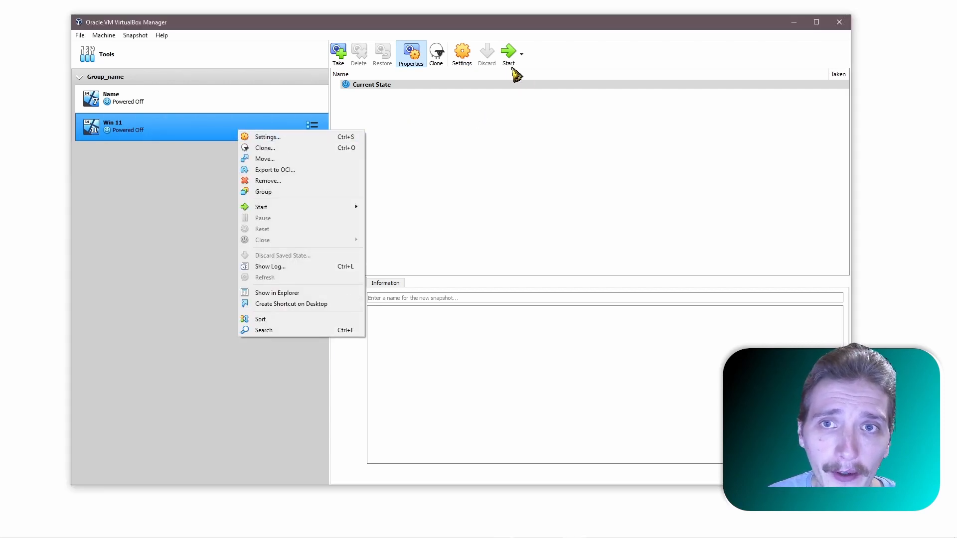
click(273, 140)
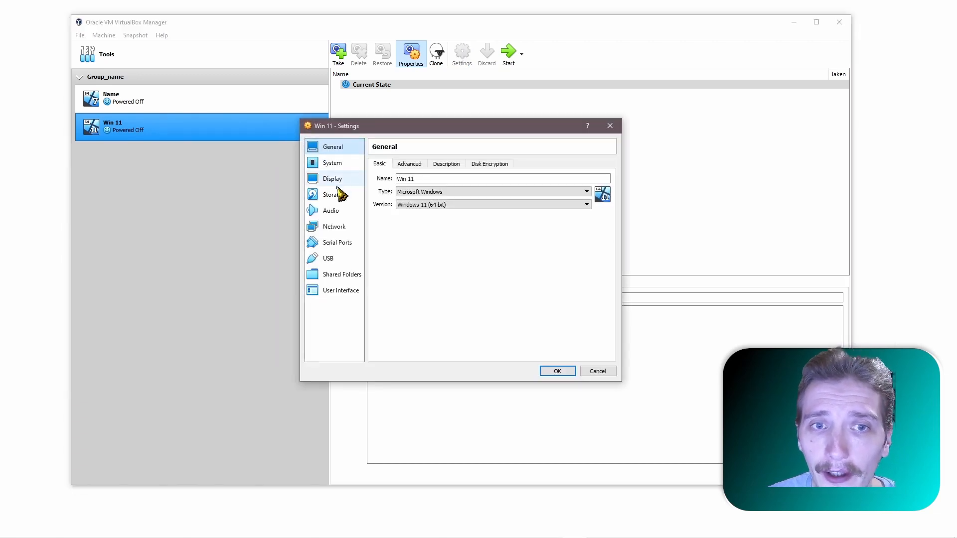
click(341, 196)
click(404, 198)
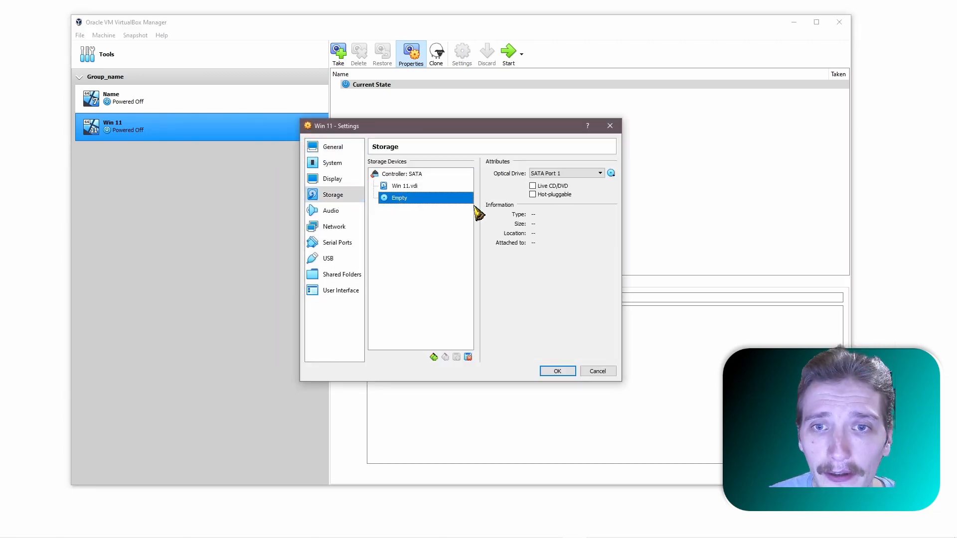
click(611, 173)
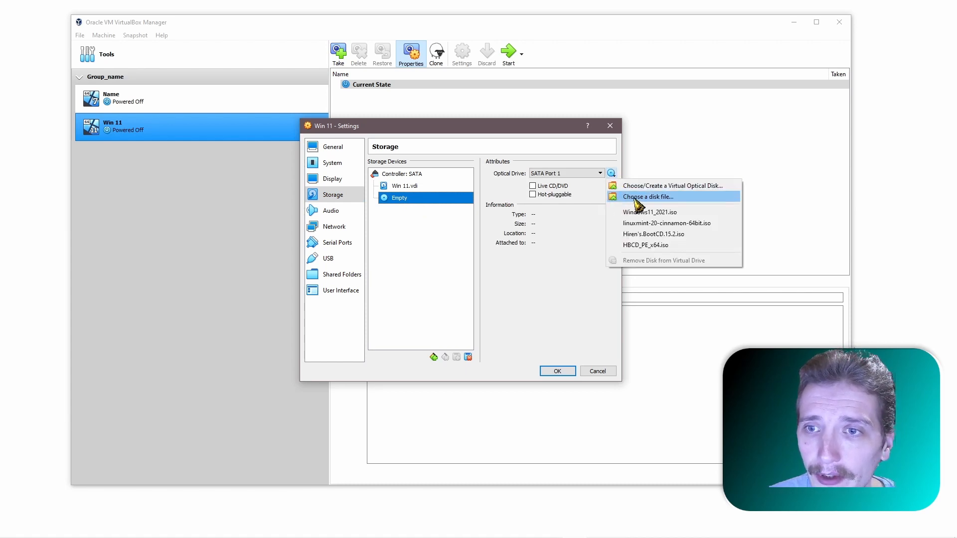
click(657, 198)
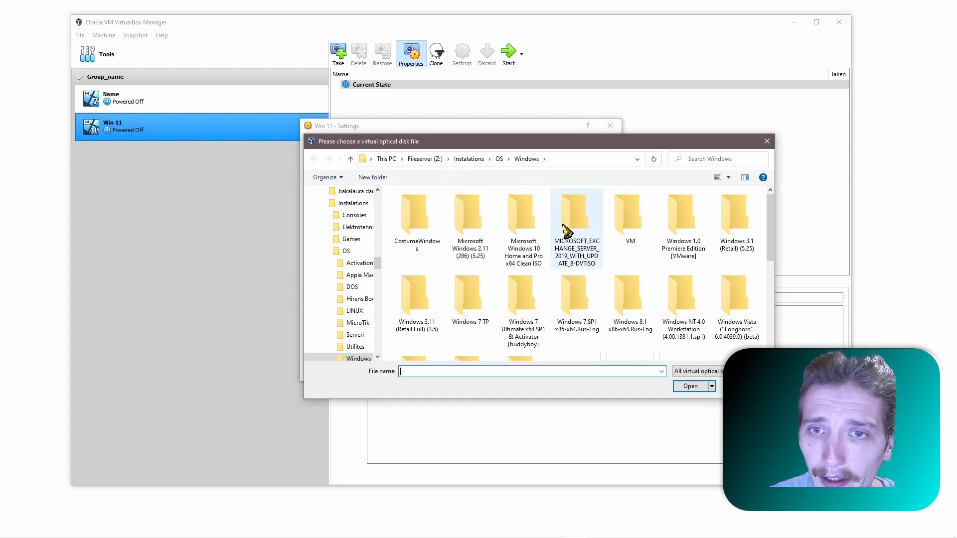
scroll(614, 267, down, 3)
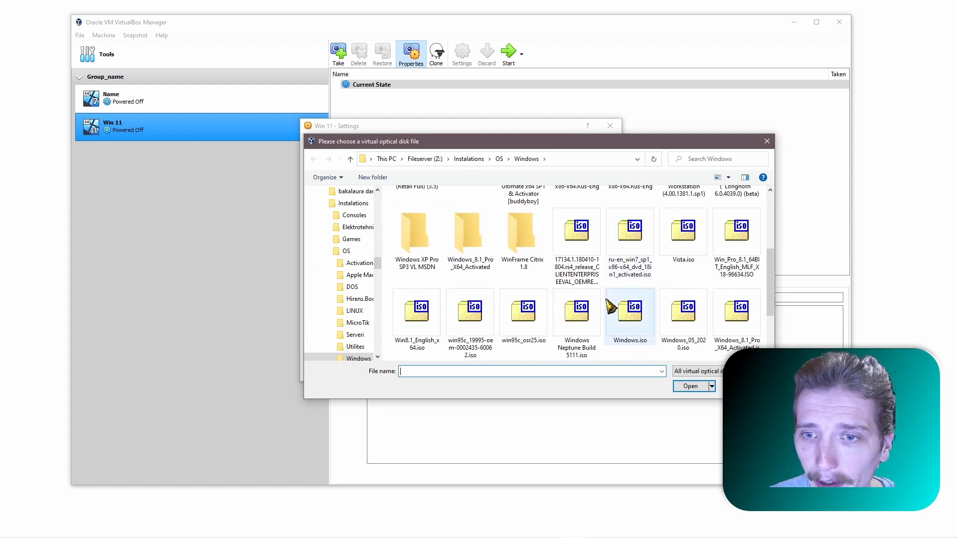
scroll(615, 309, down, 3)
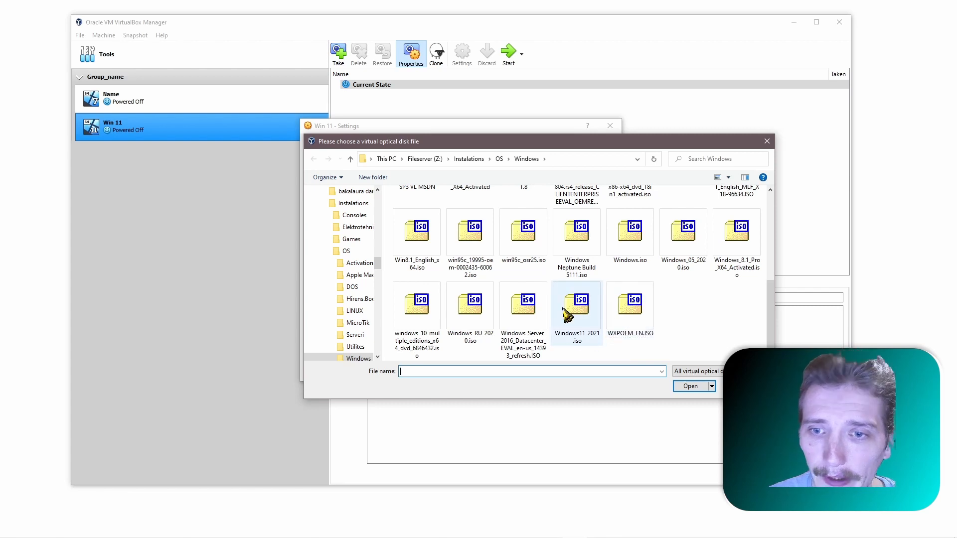
click(576, 319)
click(691, 386)
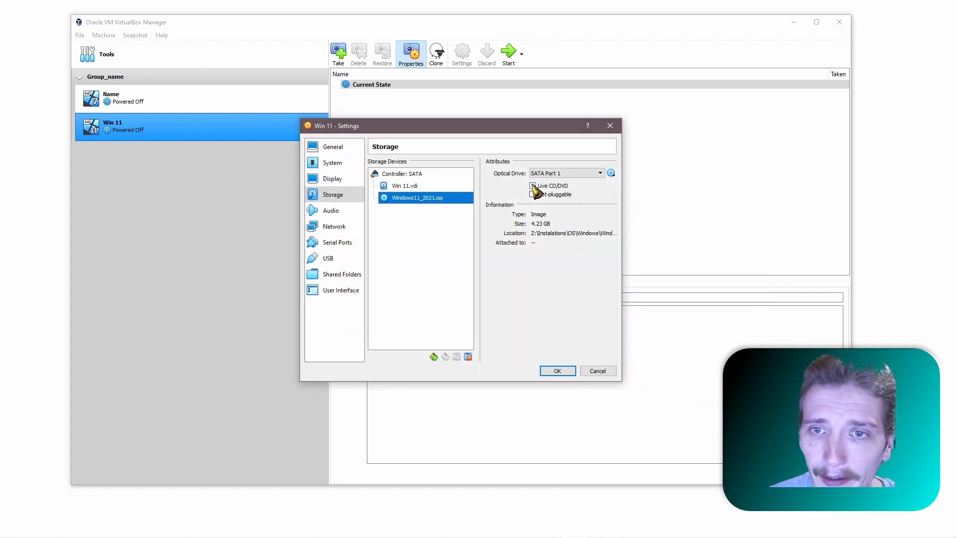
click(533, 186)
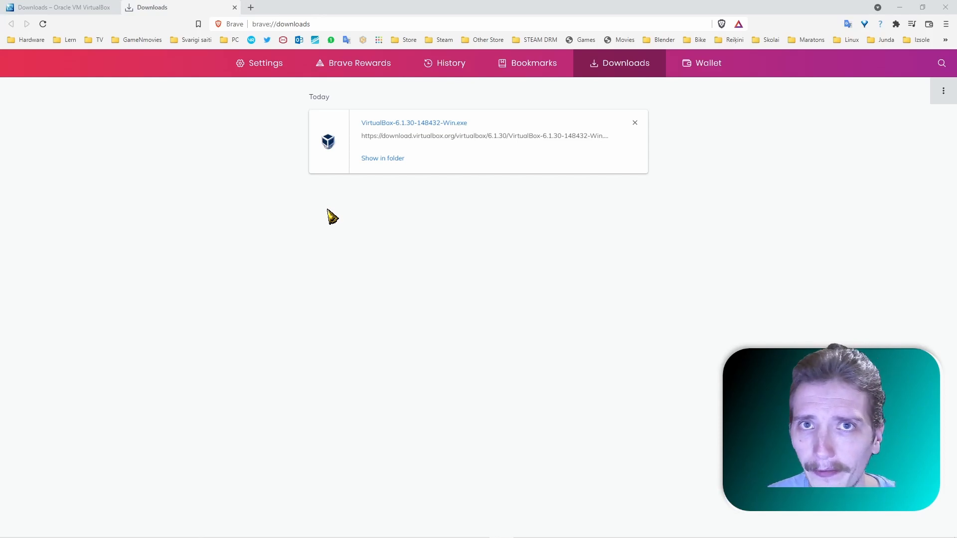
Step: Search Google for "windows 11 download" in a new browser tab and open Microsoft's Download Windows 11 page
click(249, 7)
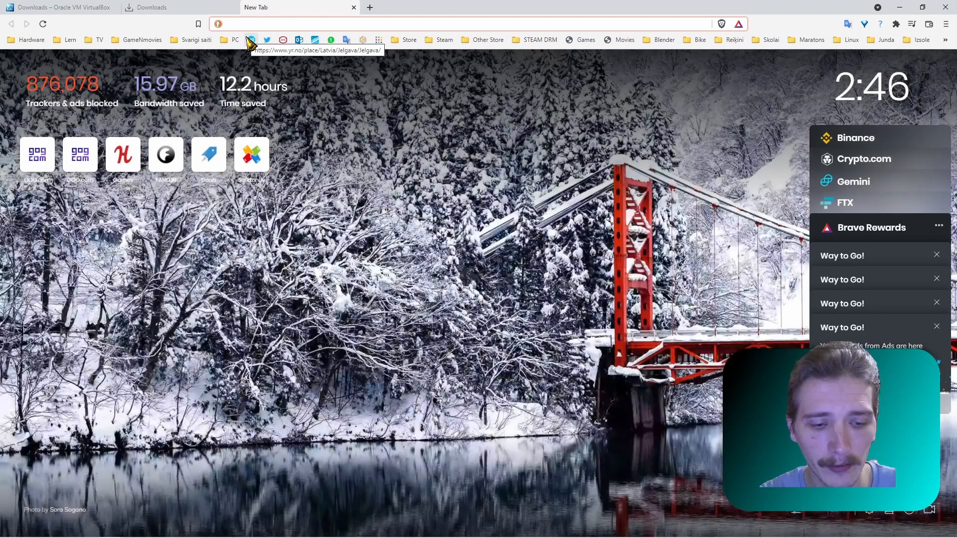
text(goo)
key(Return)
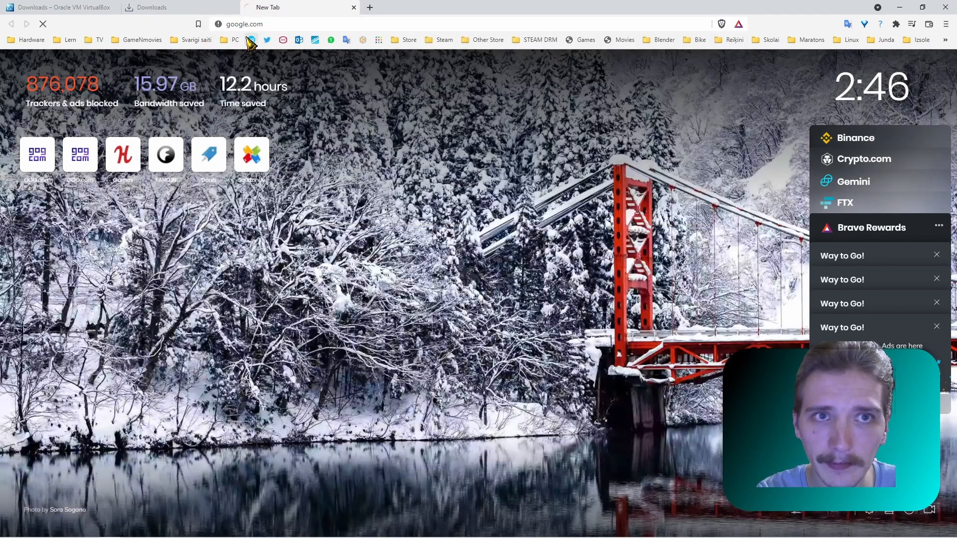
click(372, 249)
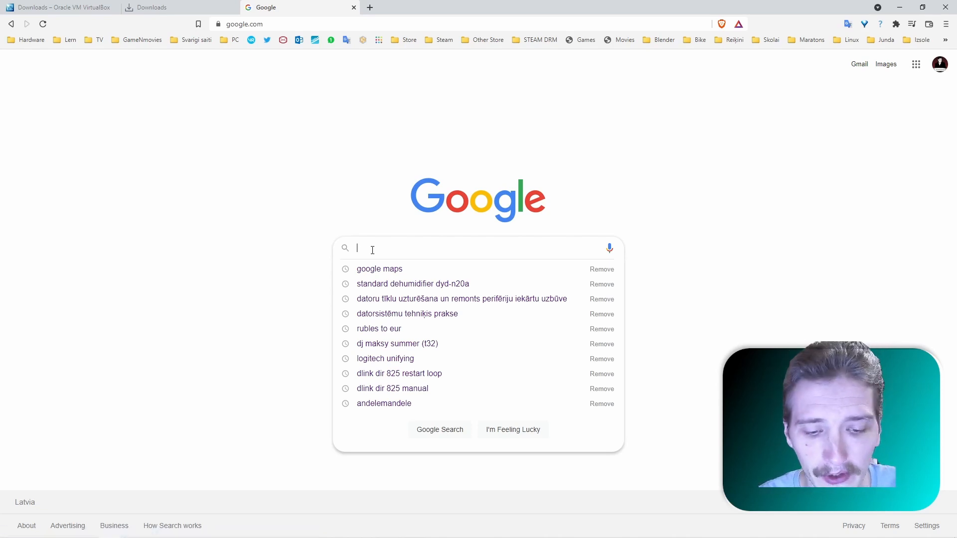
text(windows 1)
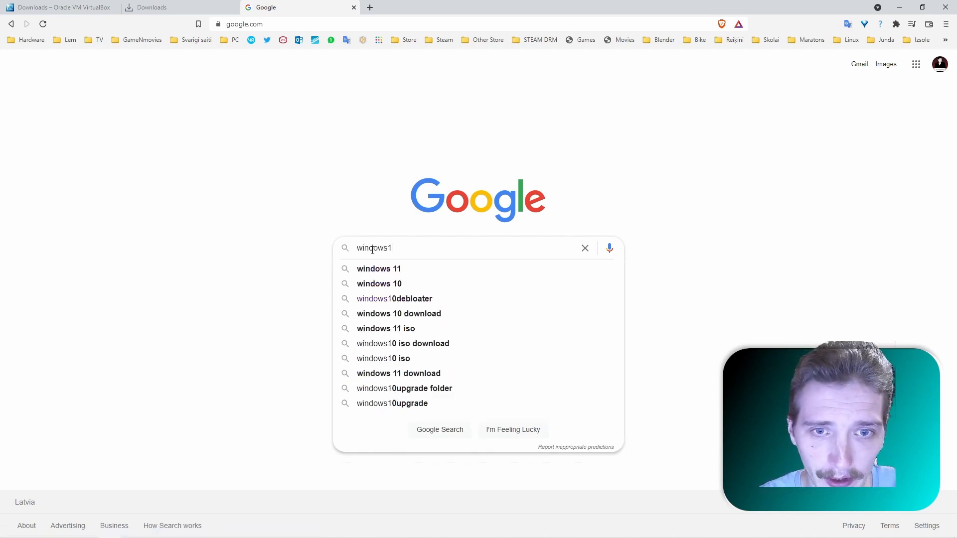
text(1)
key(Down)
key(Down)
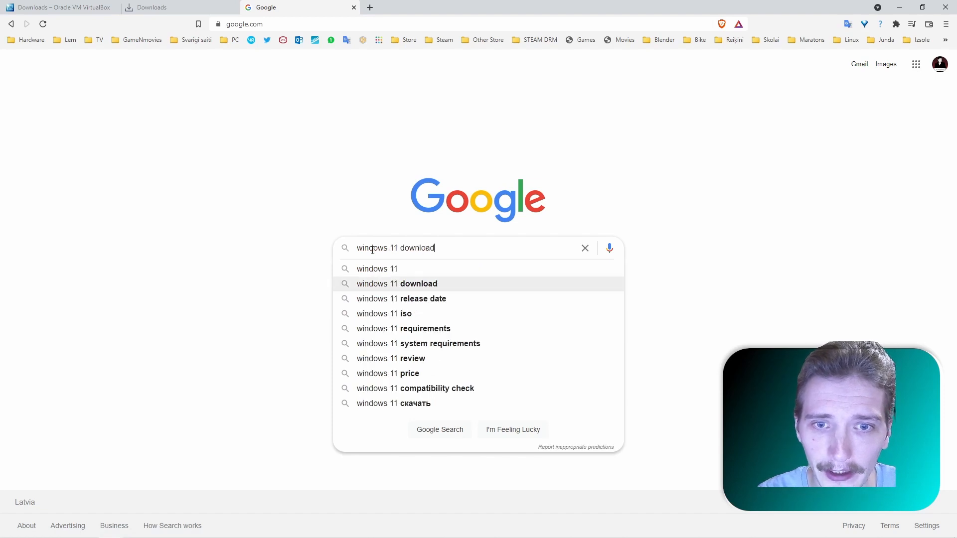
key(Return)
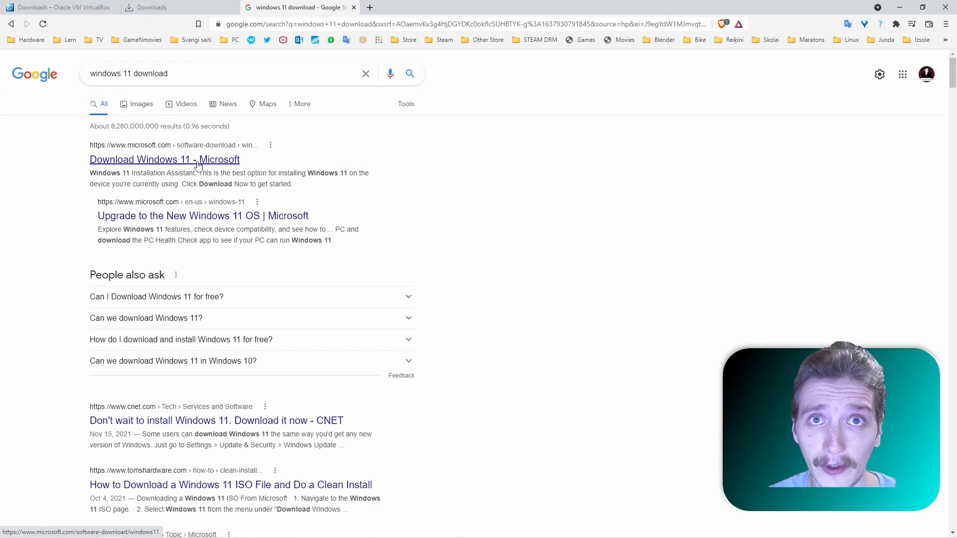
click(198, 161)
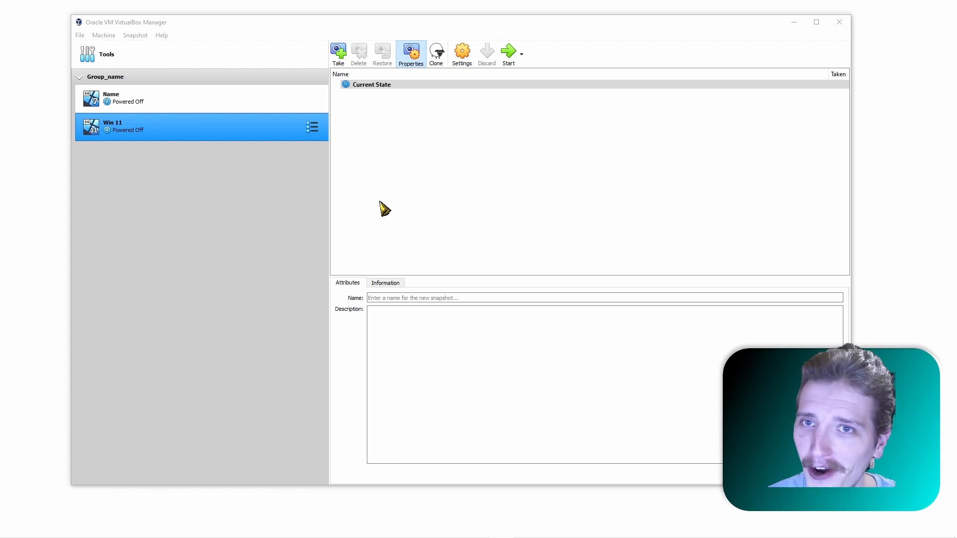
Step: Switch to VirtualBox, start the Win 11 machine, and accept English (United States) and the US keyboard in Windows Setup
click(510, 55)
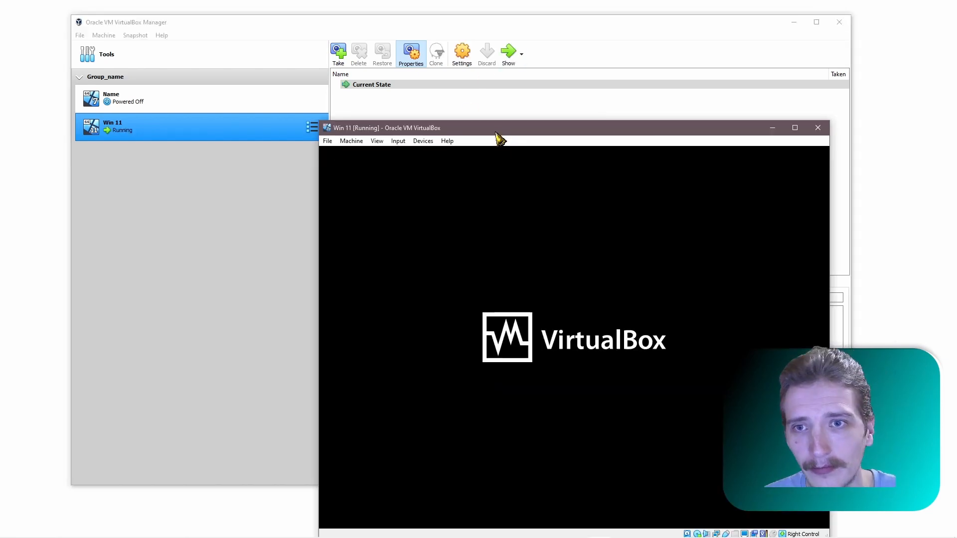
drag(496, 133, 409, 64)
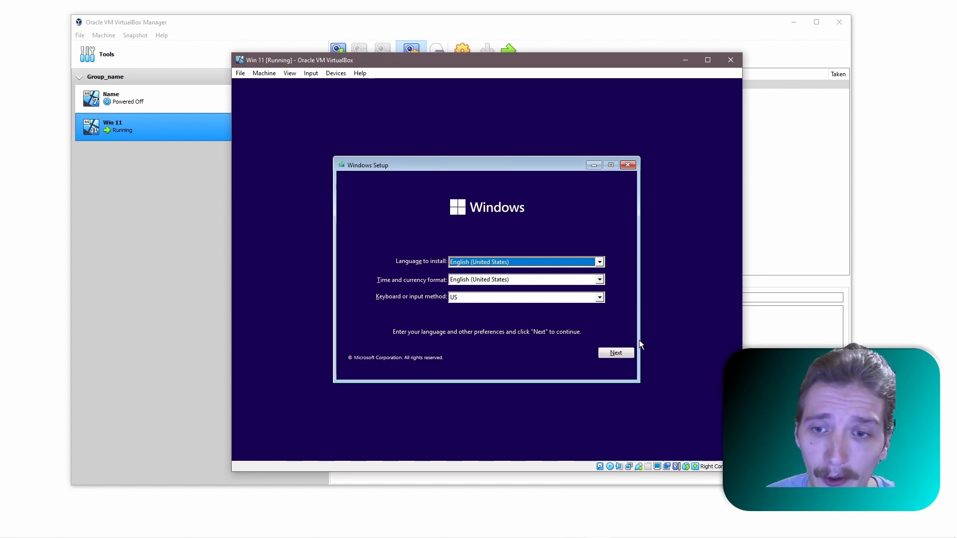
click(616, 352)
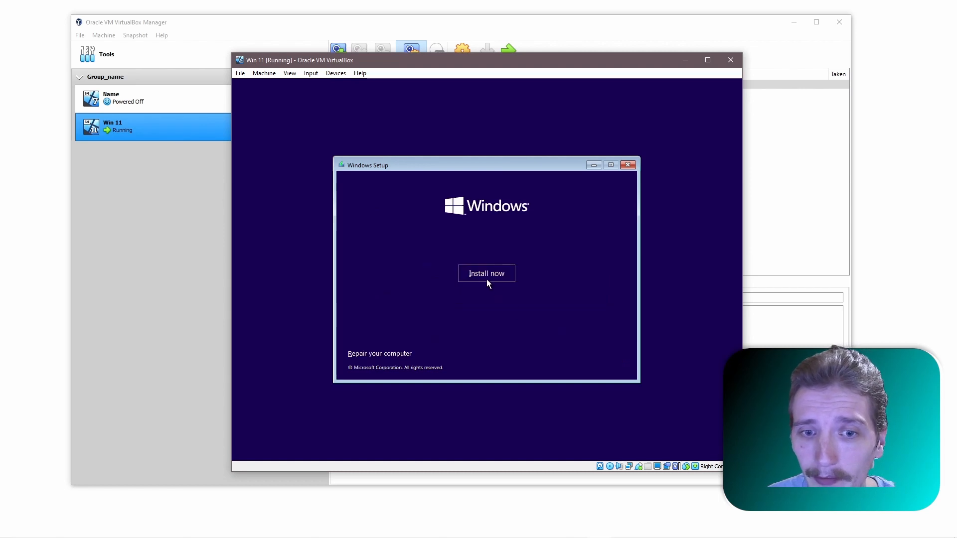
Step: Try to install Windows 11 Pro without a product key and quit the installation
click(486, 278)
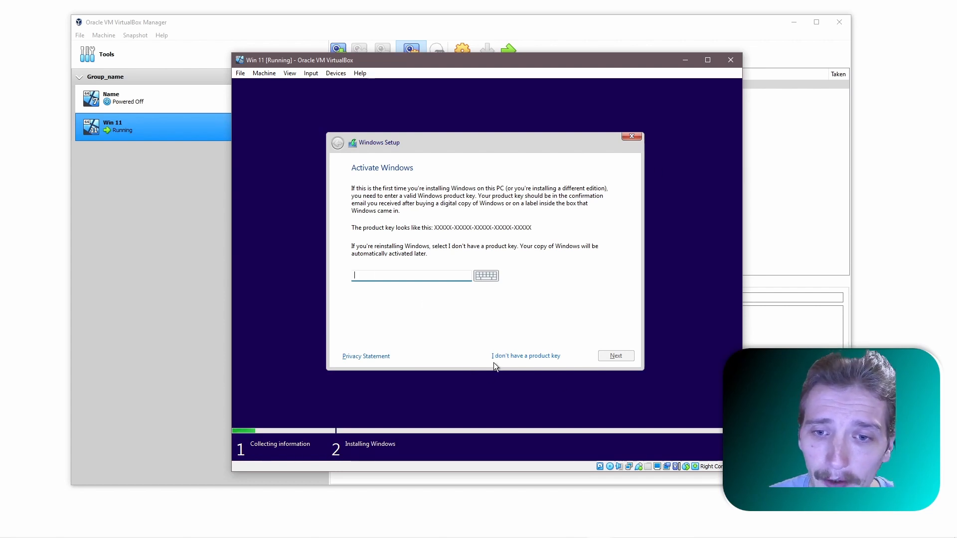
click(533, 354)
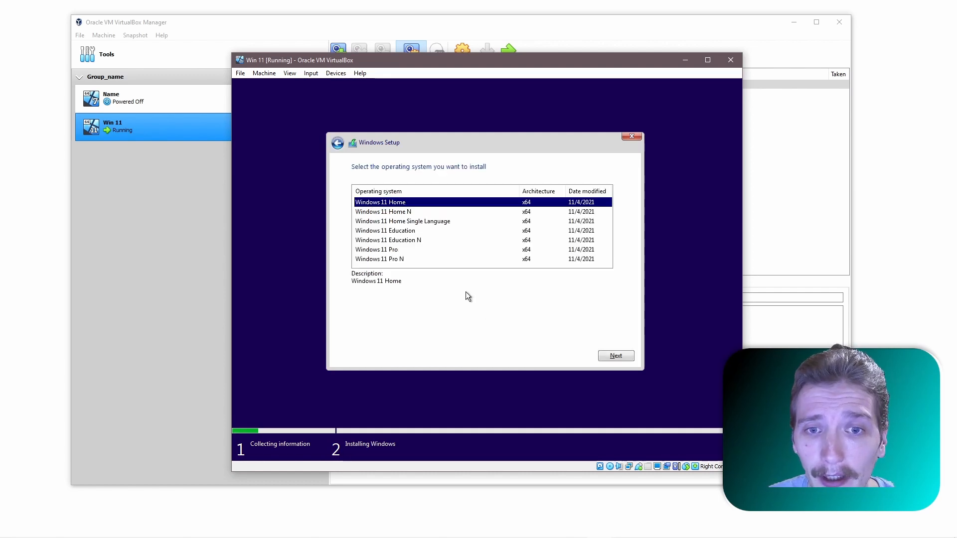
click(396, 251)
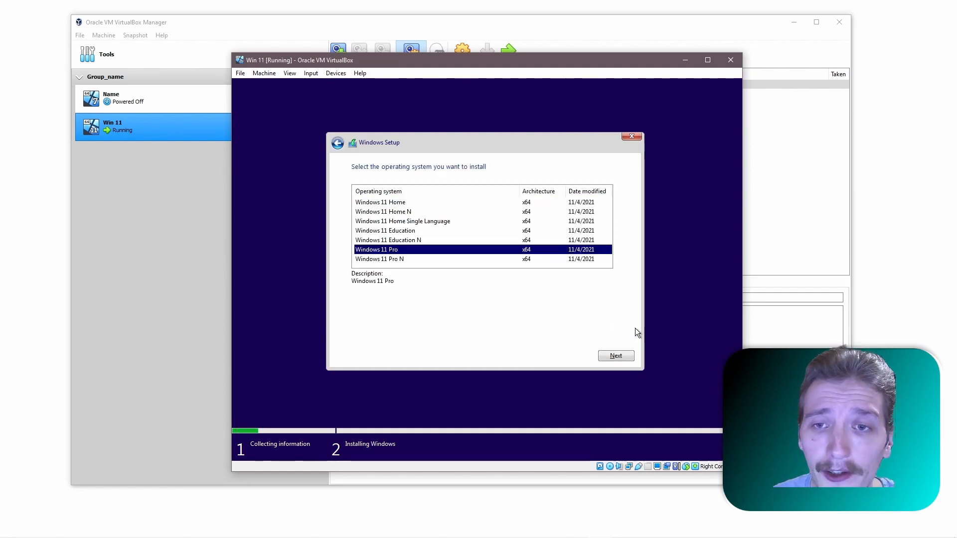
click(615, 356)
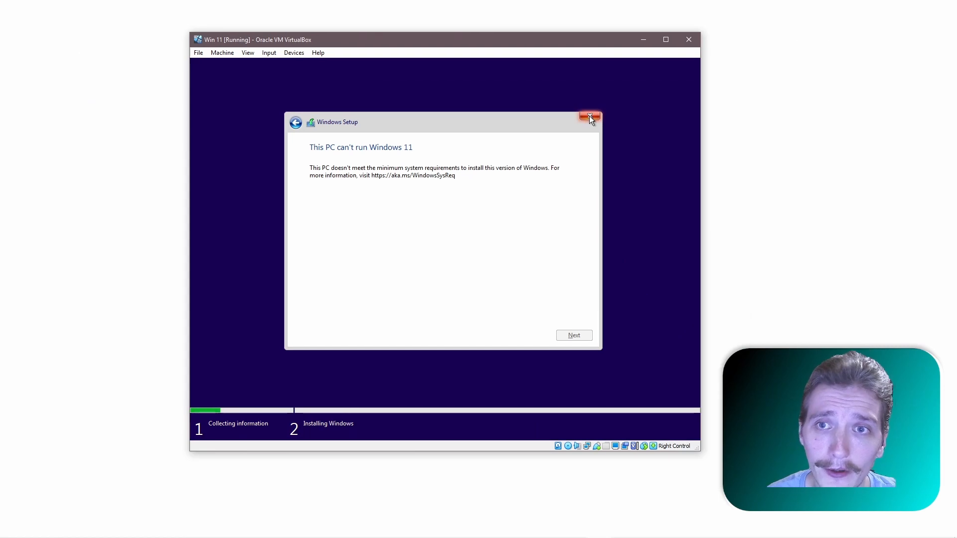
click(589, 117)
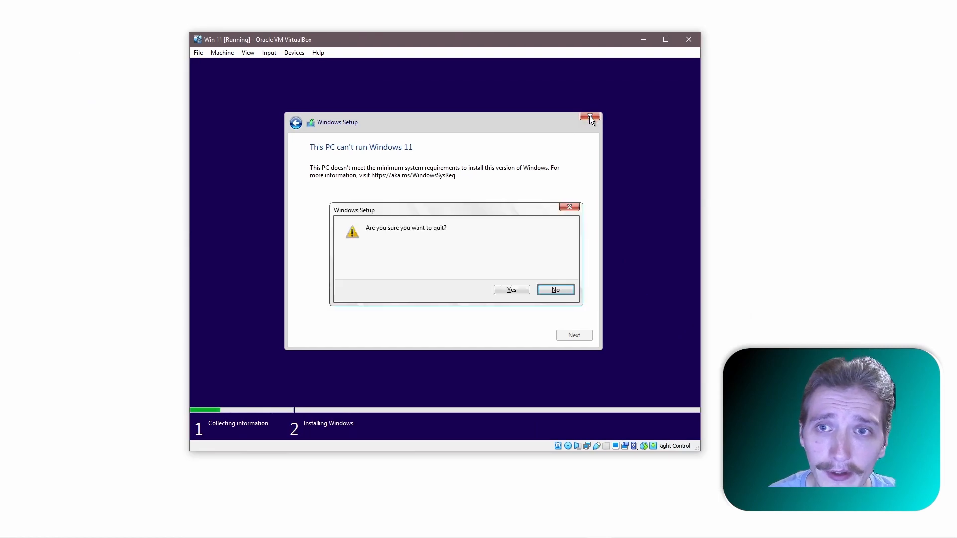
click(514, 291)
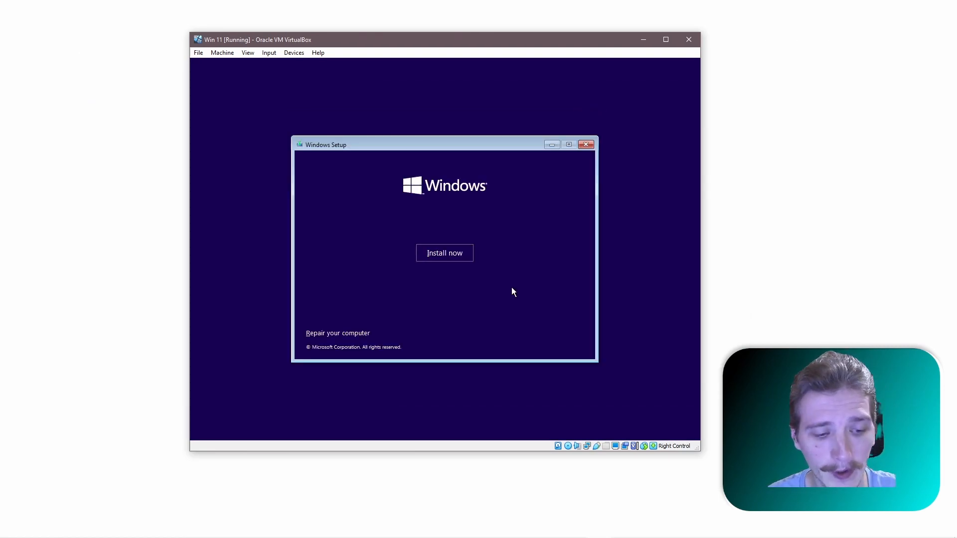
Step: Open a command prompt from Windows Setup and launch the Registry Editor with regedit
key(shift+F10)
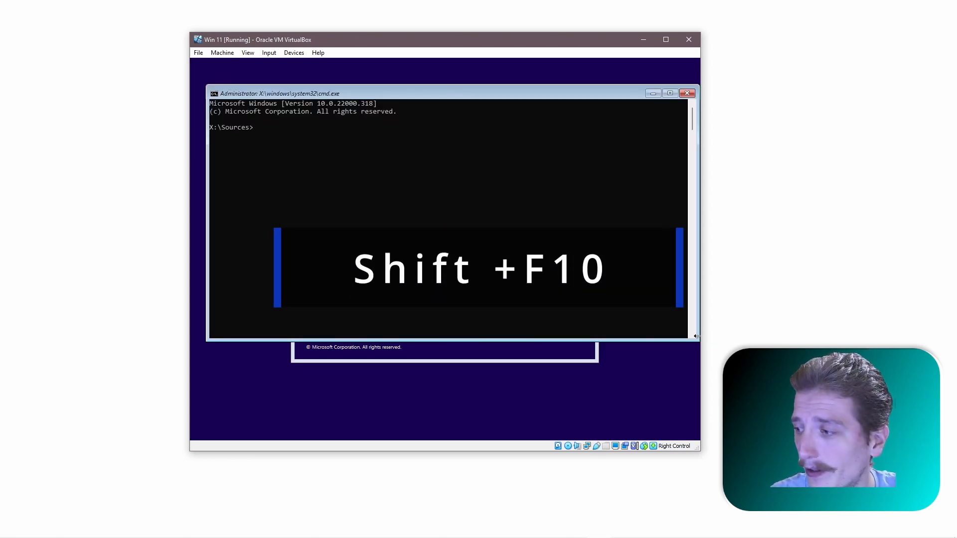
click(450, 175)
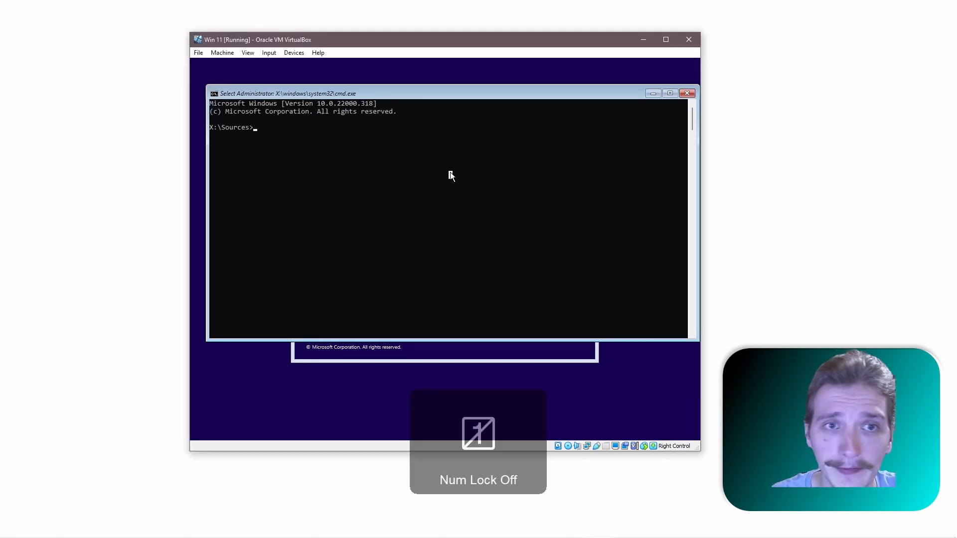
text(regedit)
key(Return)
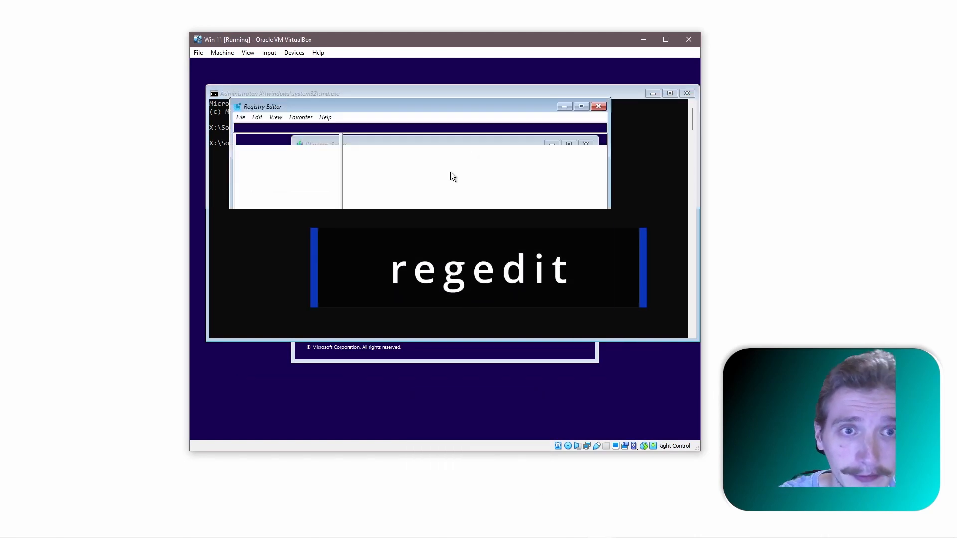
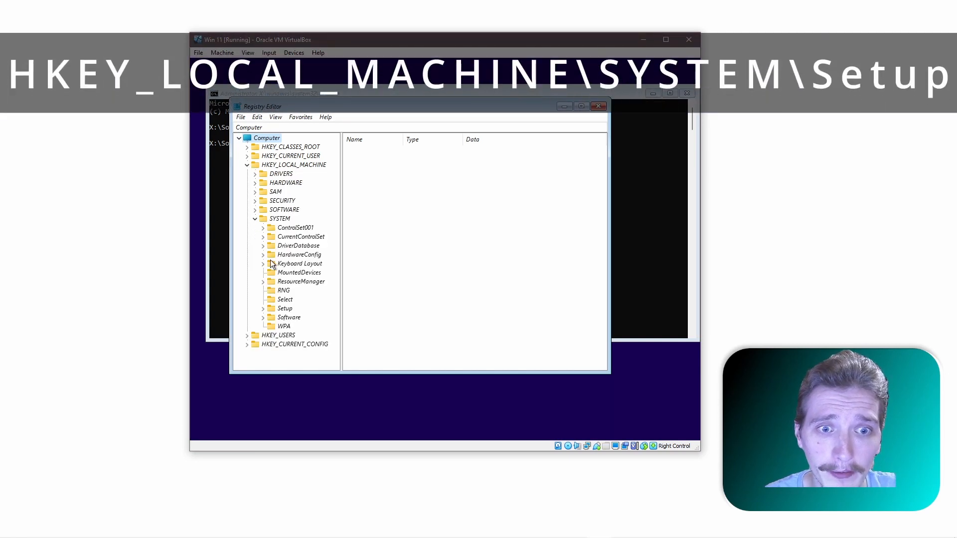
Step: Create a new key named LabConfig under HKEY_LOCAL_MACHINE\SYSTEM\Setup
click(264, 309)
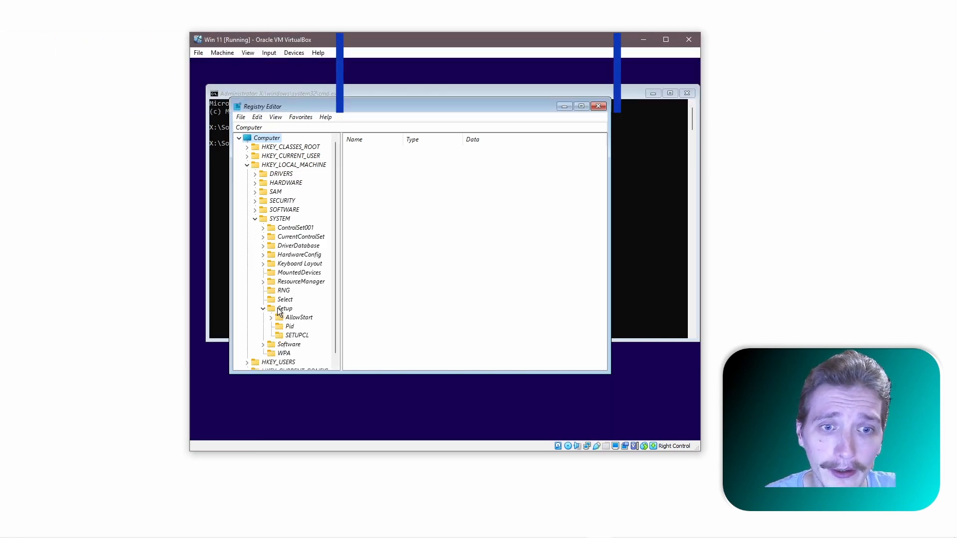
right_click(278, 309)
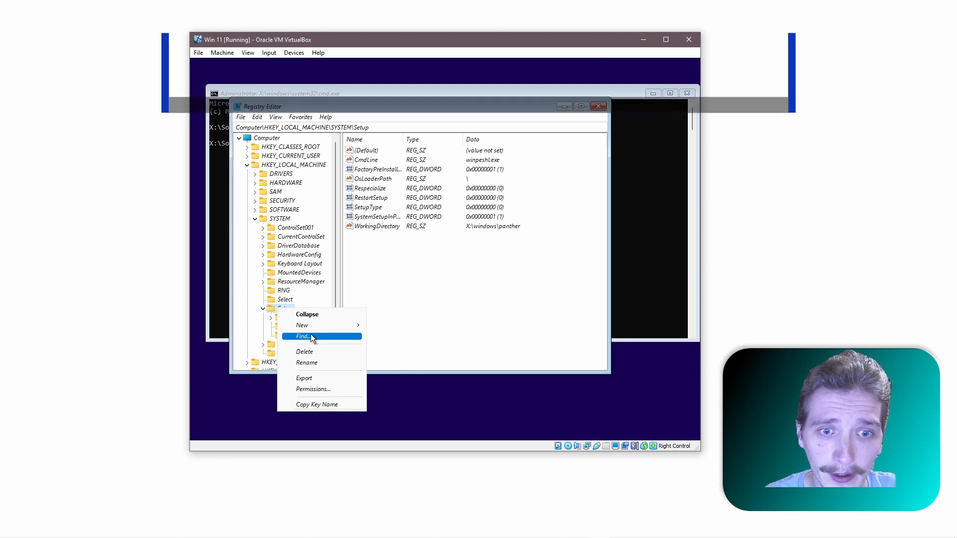
mouse_move(310, 328)
click(393, 327)
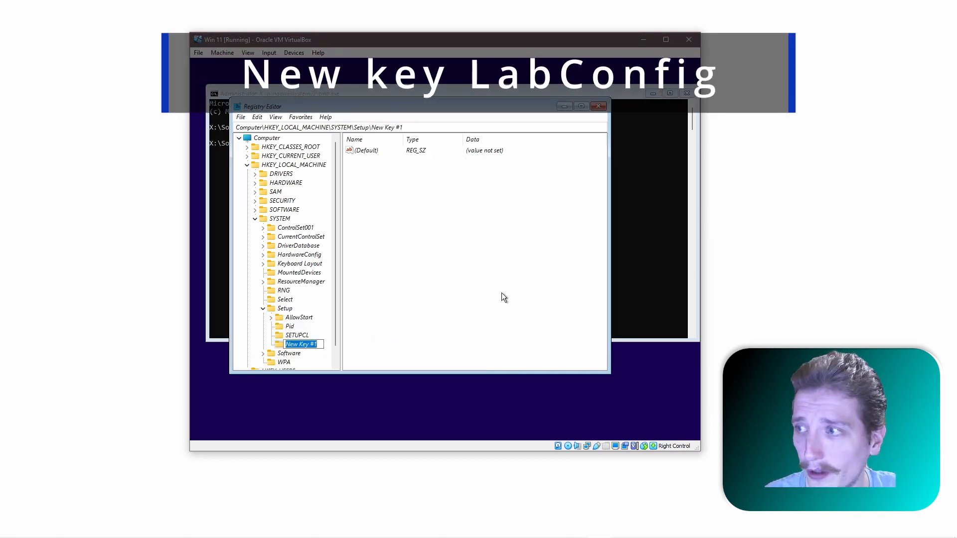
text(LabConfig)
key(Return)
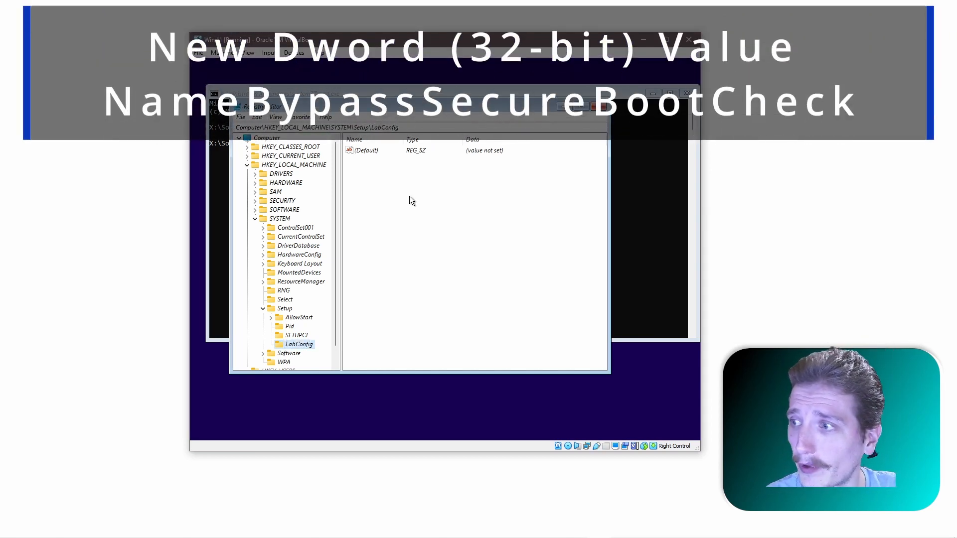
Step: Add a DWORD (32-bit) value named BypassSecureBootCheck to the LabConfig key
right_click(370, 175)
mouse_move(403, 181)
click(444, 217)
text(BypassSec)
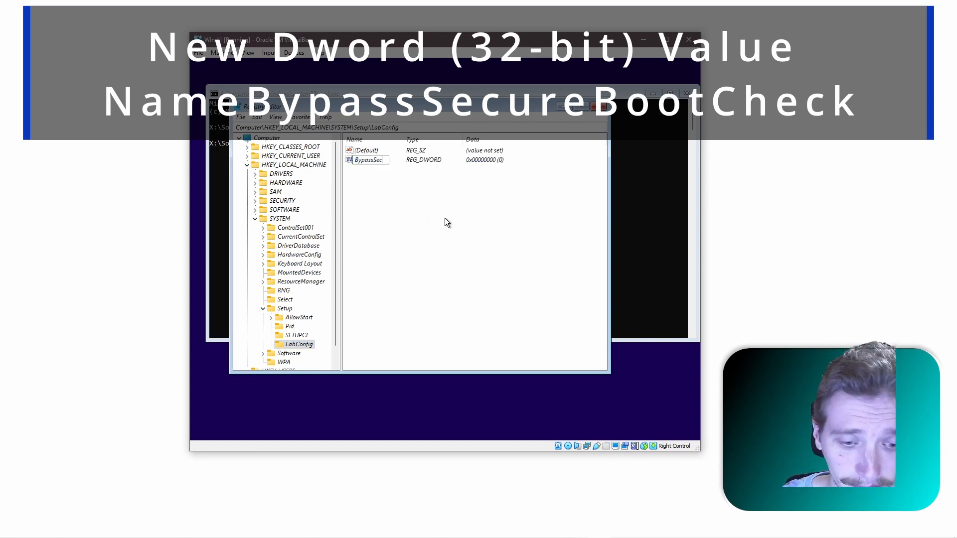
text(ureBootCheck)
key(Return)
Step: Add a second DWORD (32-bit) value named BypassTPMCheck to the LabConfig key
right_click(387, 185)
click(433, 218)
text(Bypass)
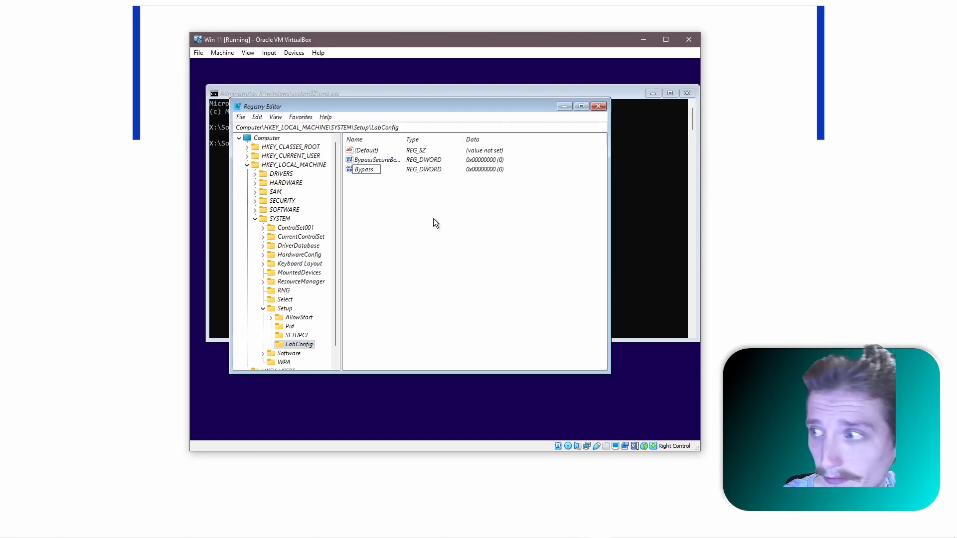
text(TPMCheck)
key(Return)
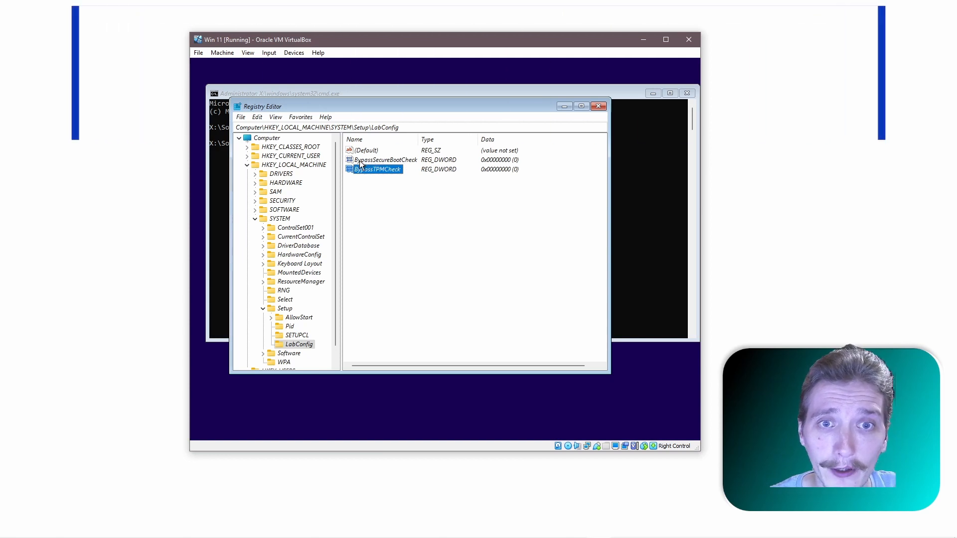
Step: Set the value data of both BypassSecureBootCheck and BypassTPMCheck to 00000001
right_click(393, 160)
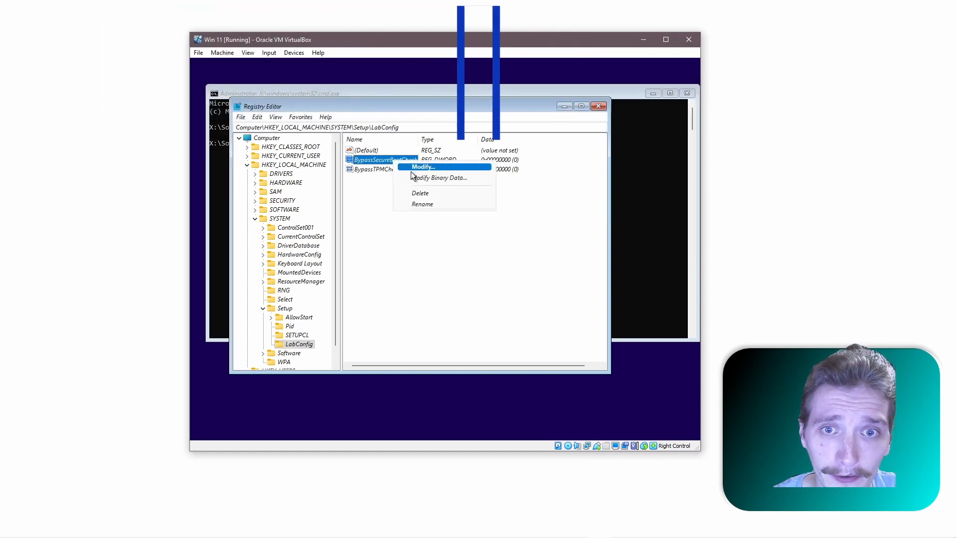
click(413, 168)
text(00000001)
click(360, 228)
double_click(378, 169)
text(01)
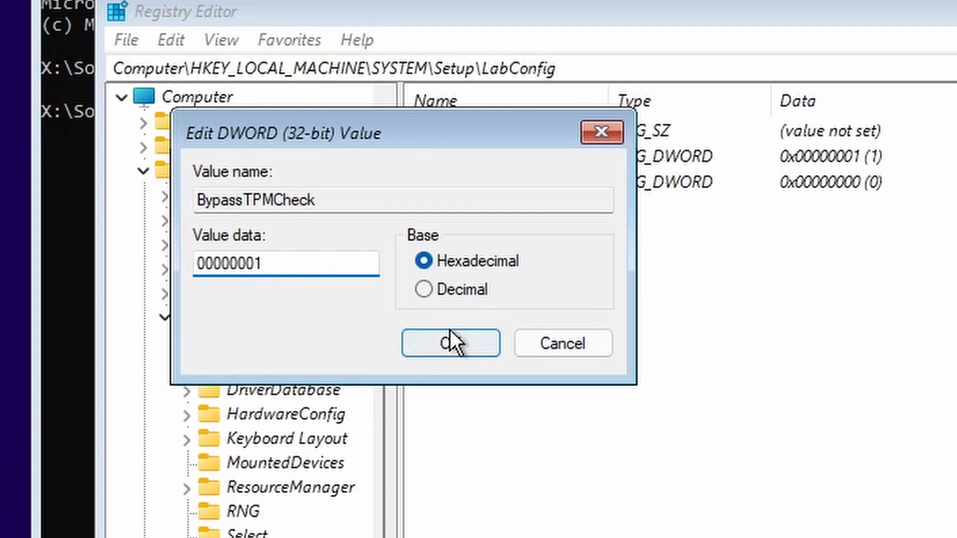
click(360, 227)
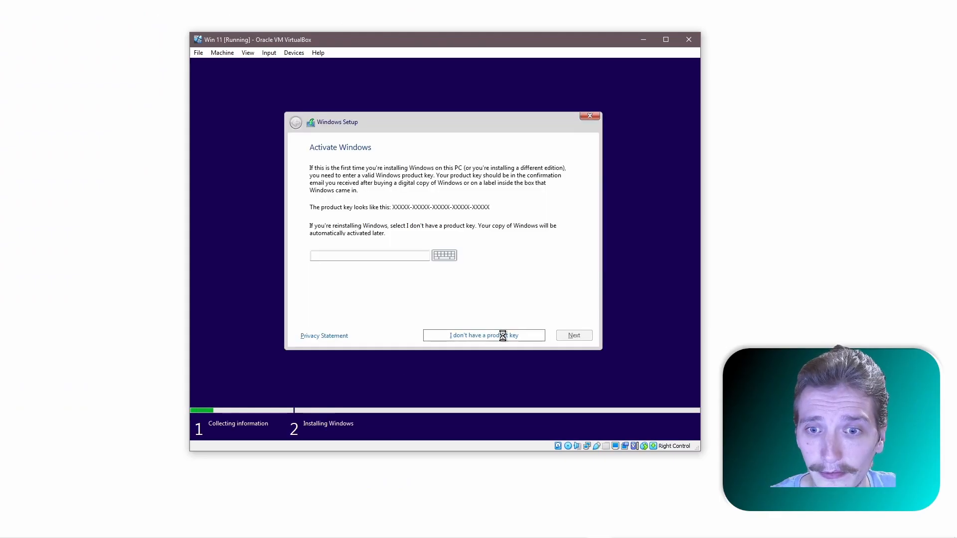
Step: Continue Windows Setup without a product key and accept the Microsoft Software License Terms
click(500, 336)
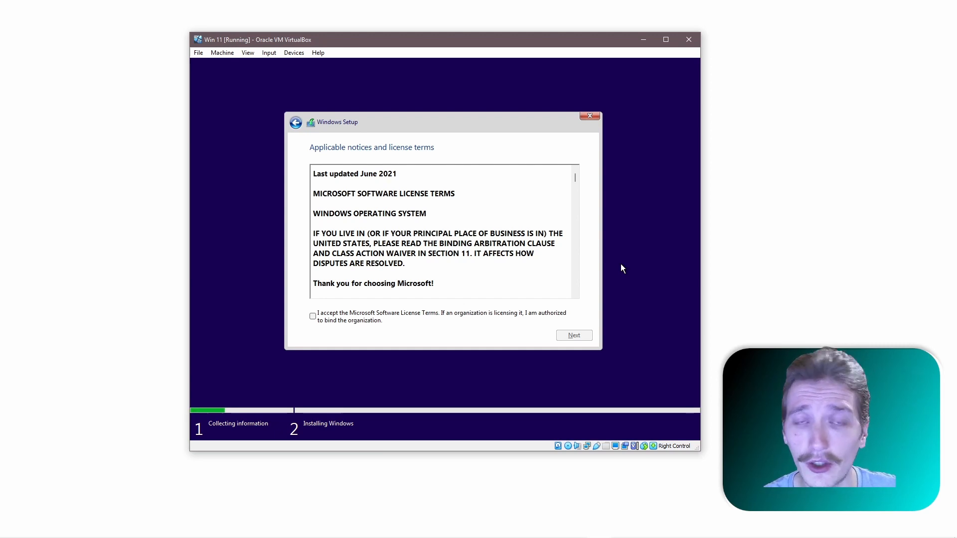
click(321, 321)
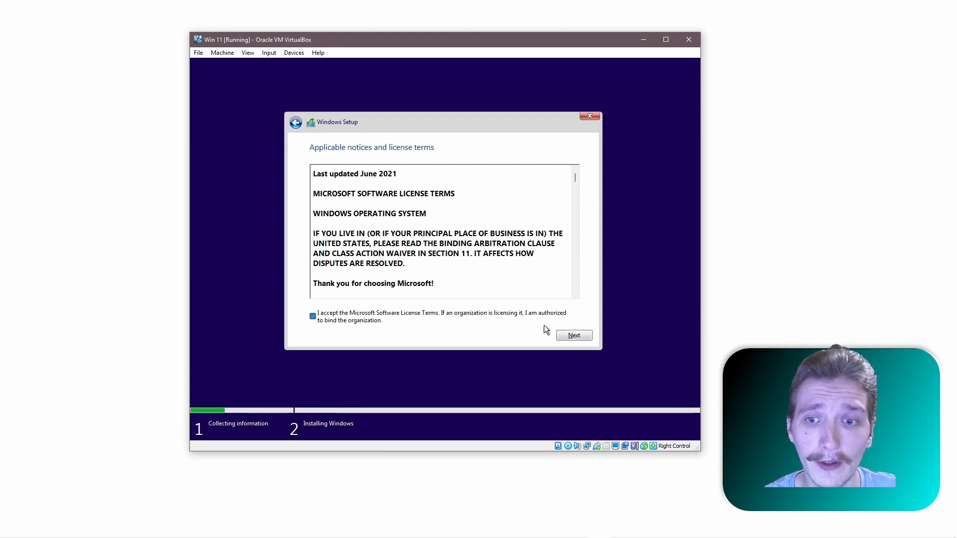
click(574, 335)
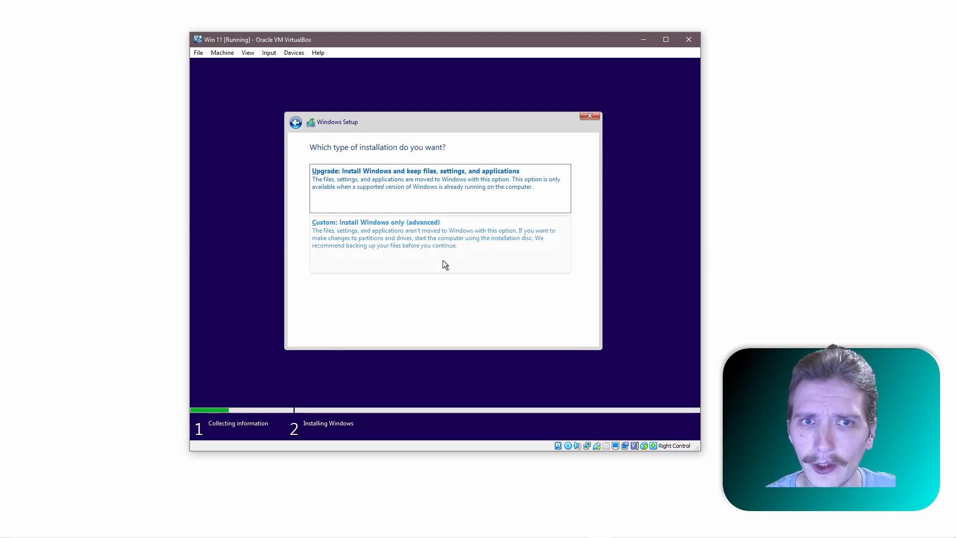
Step: Choose the custom Windows-only installation and create a new full-size partition from Drive 0's unallocated space, allowing the additional system partitions
click(446, 265)
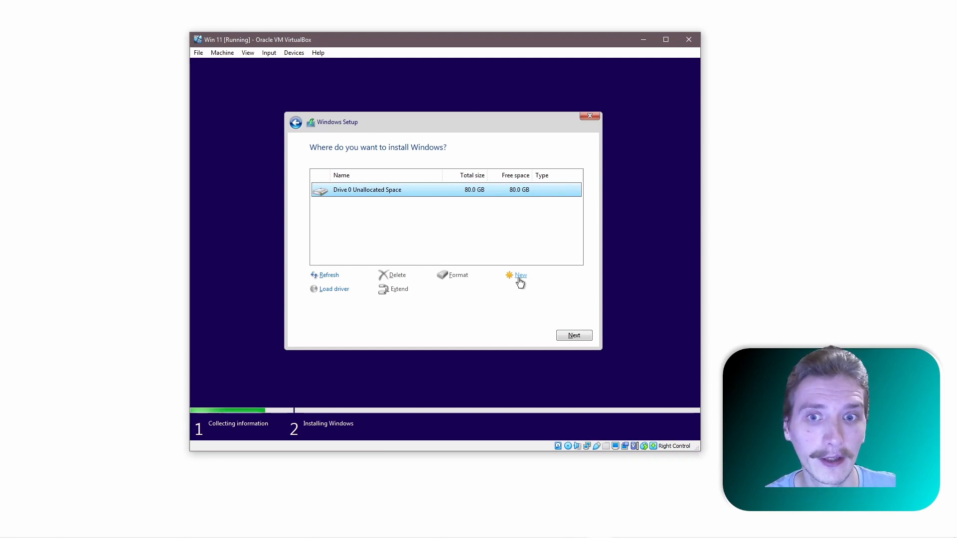
click(520, 277)
click(538, 288)
click(568, 306)
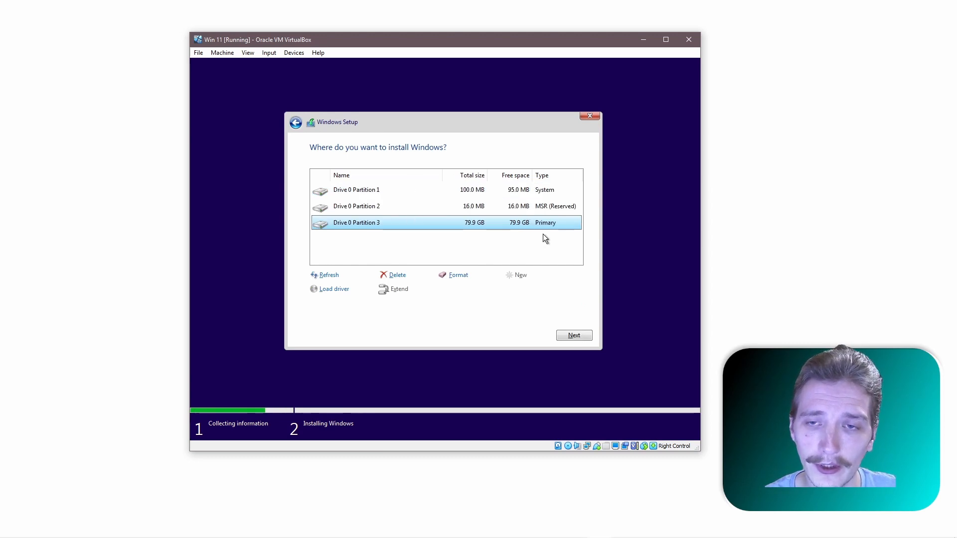
Step: Install Windows on Drive 0 Partition 3 and restart the virtual machine when the setup asks for it
click(578, 338)
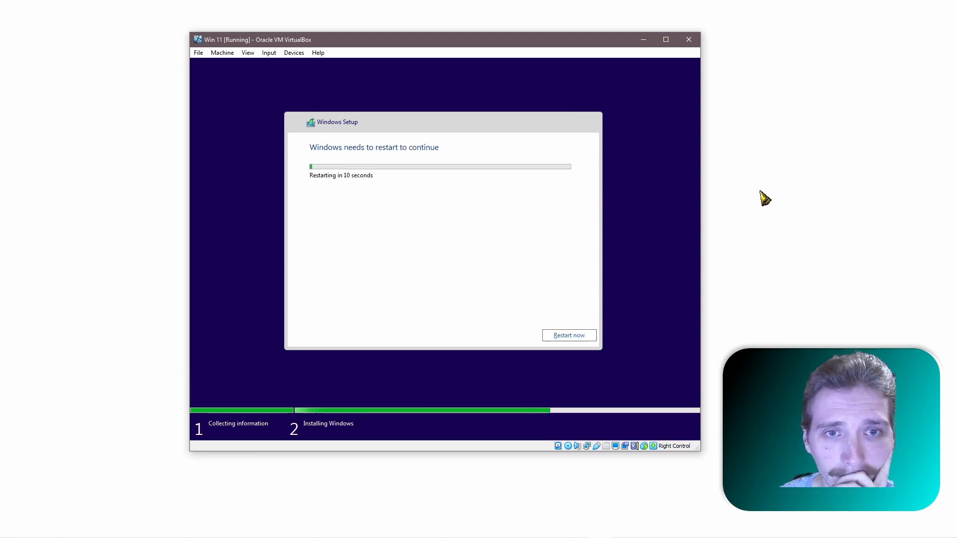
click(569, 336)
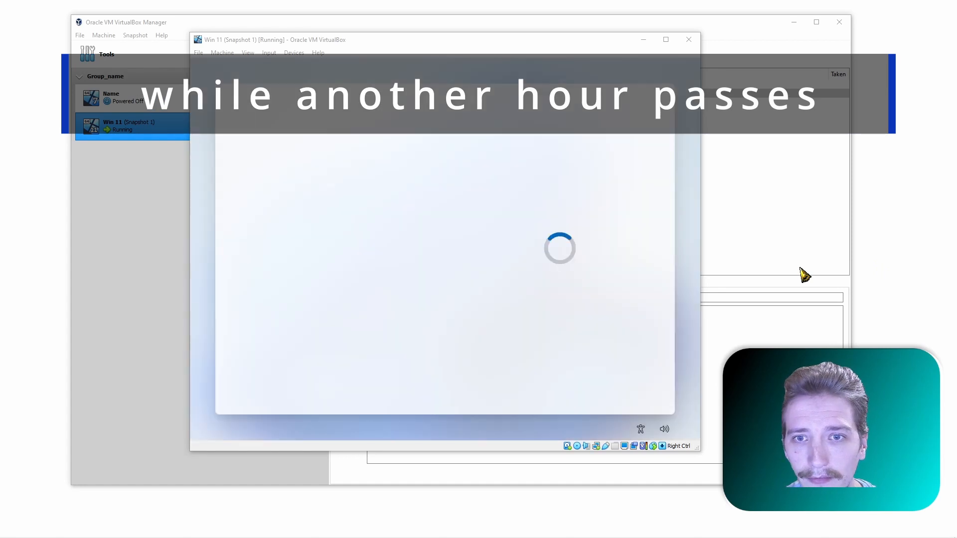
Step: Complete the first-run Windows setup with an offline account instead of a Microsoft account, using the username User_name
click(626, 386)
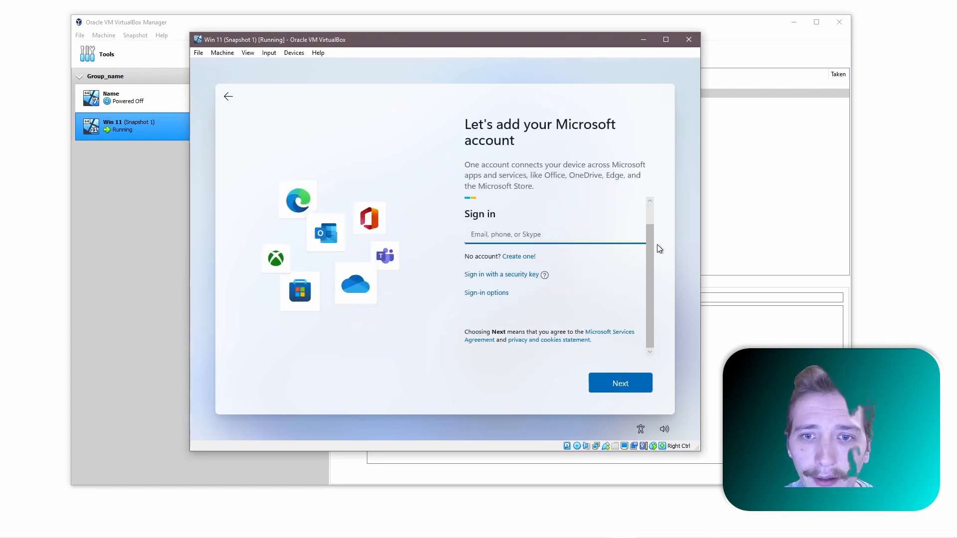
click(486, 296)
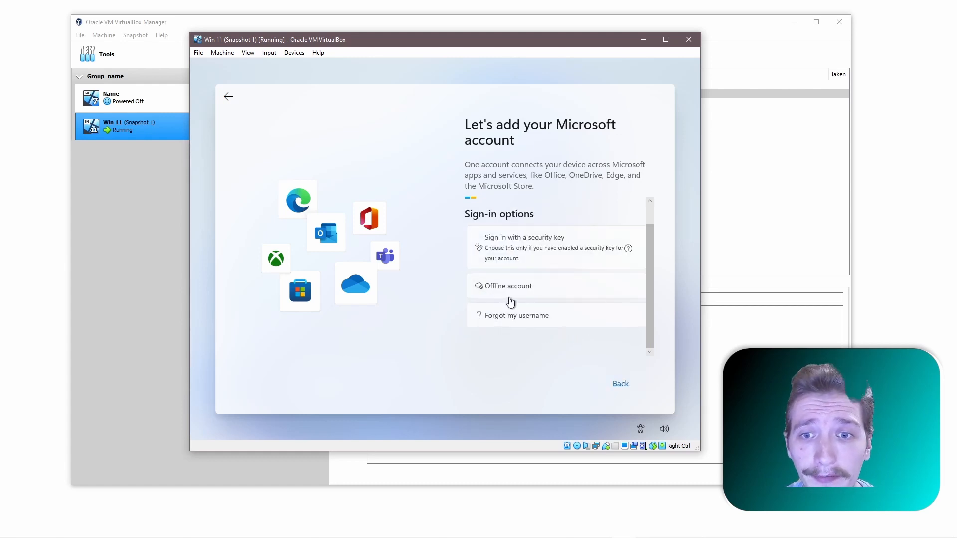
click(511, 298)
click(572, 383)
text(User_name)
click(617, 382)
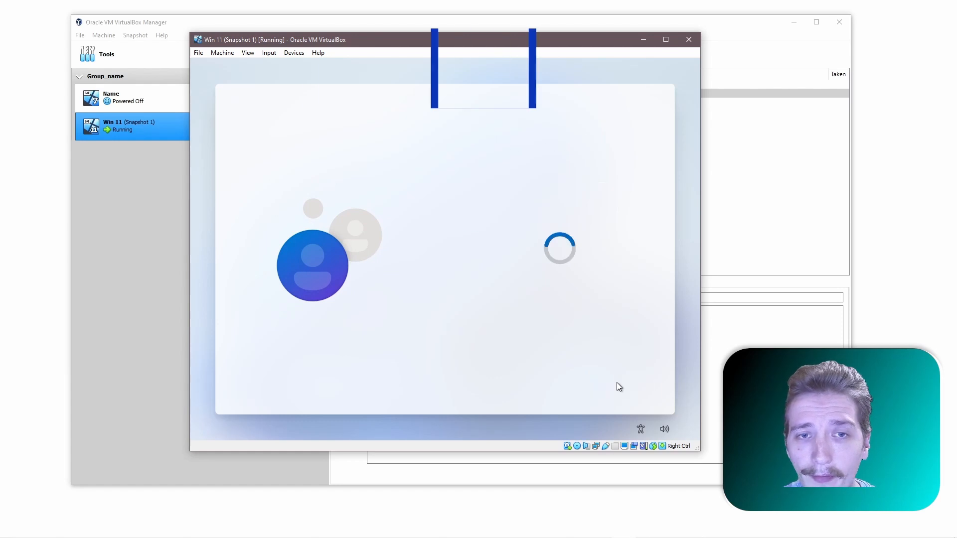
click(622, 390)
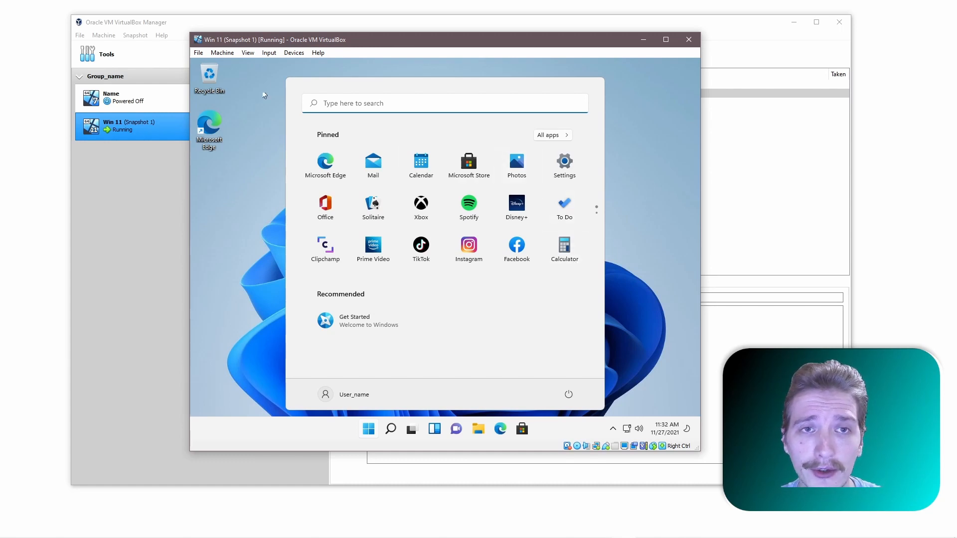
Step: Insert the Guest Additions CD image and launch the setup application listed just above VBoxWindowsAdditions-x86 on the CD drive
click(294, 52)
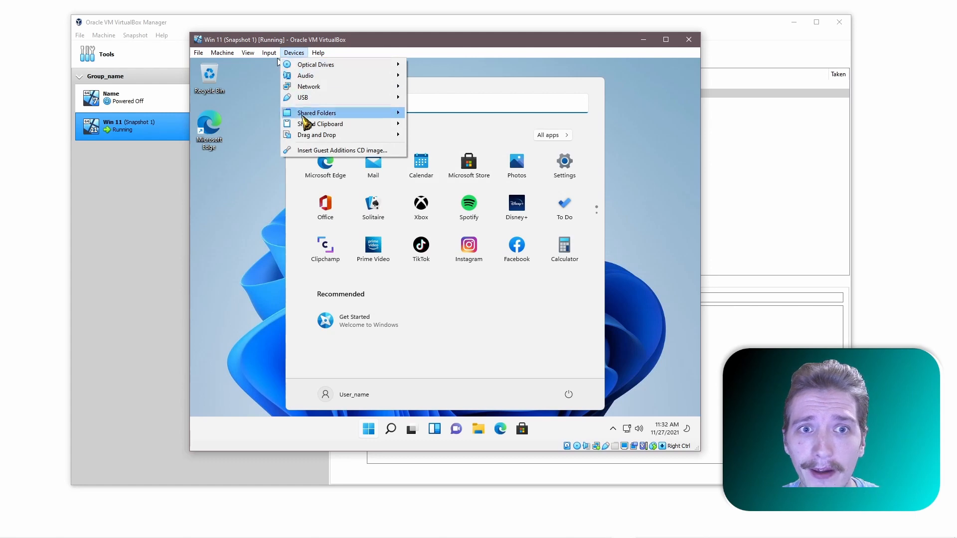
click(327, 150)
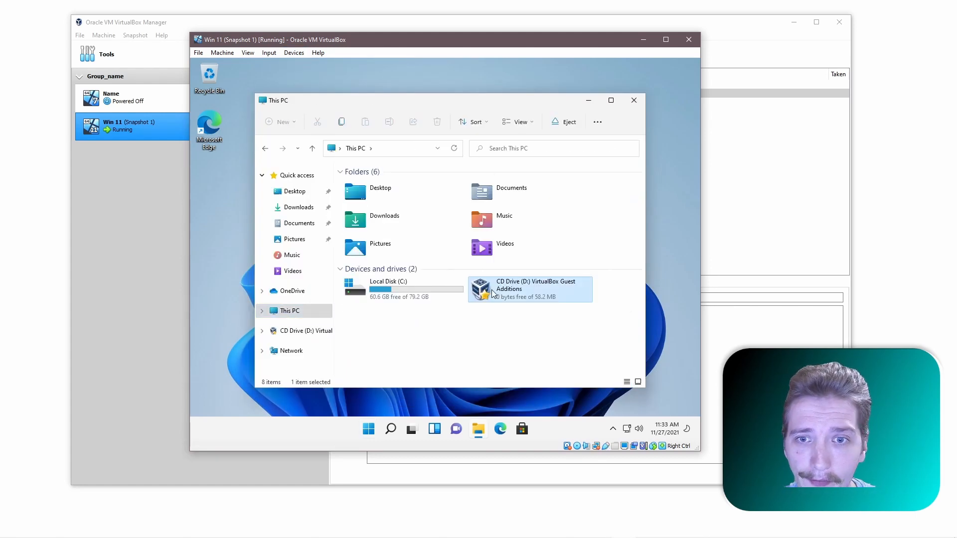
right_click(494, 293)
click(522, 180)
scroll(379, 343, down, 2)
double_click(389, 331)
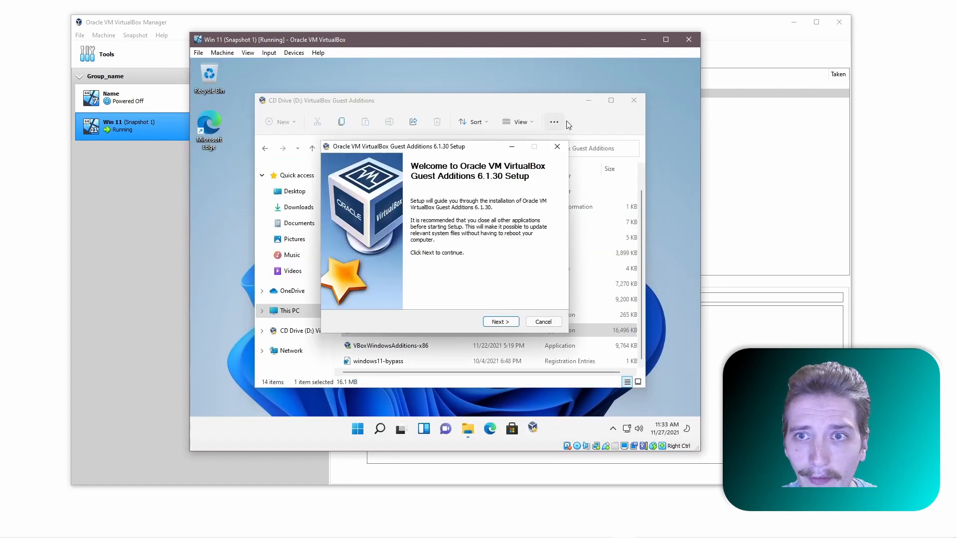
Step: Install VirtualBox Guest Additions 6.1.30 with the default components and reboot the virtual machine immediately
click(500, 322)
click(507, 324)
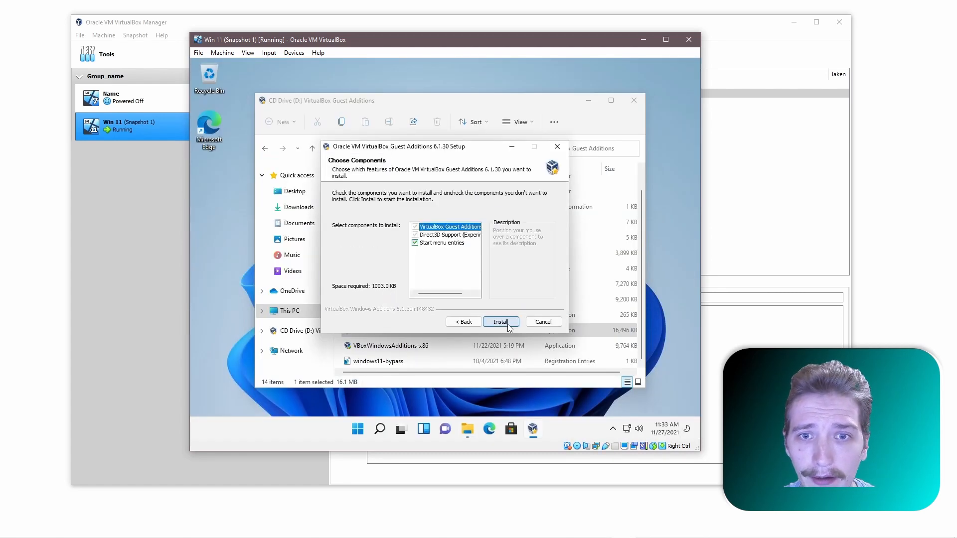
click(507, 324)
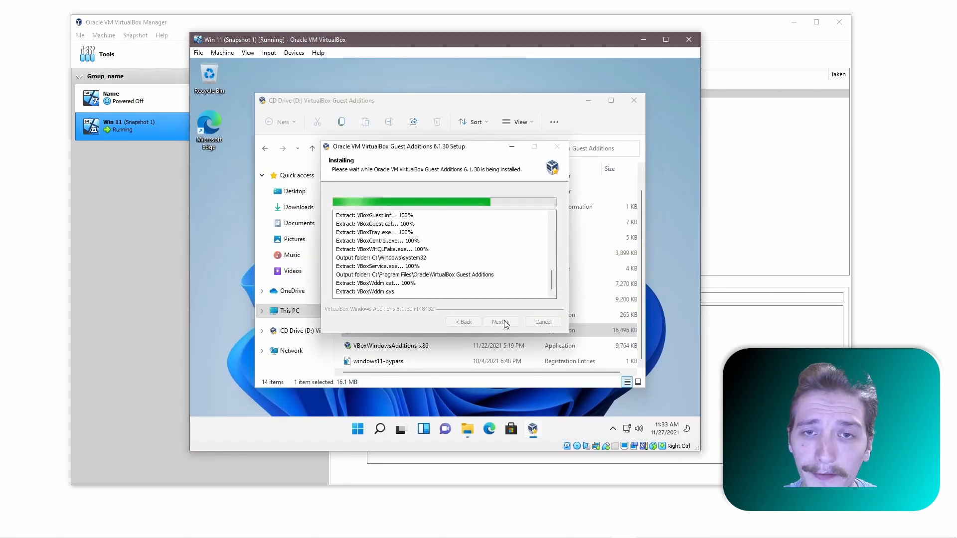
key(Return)
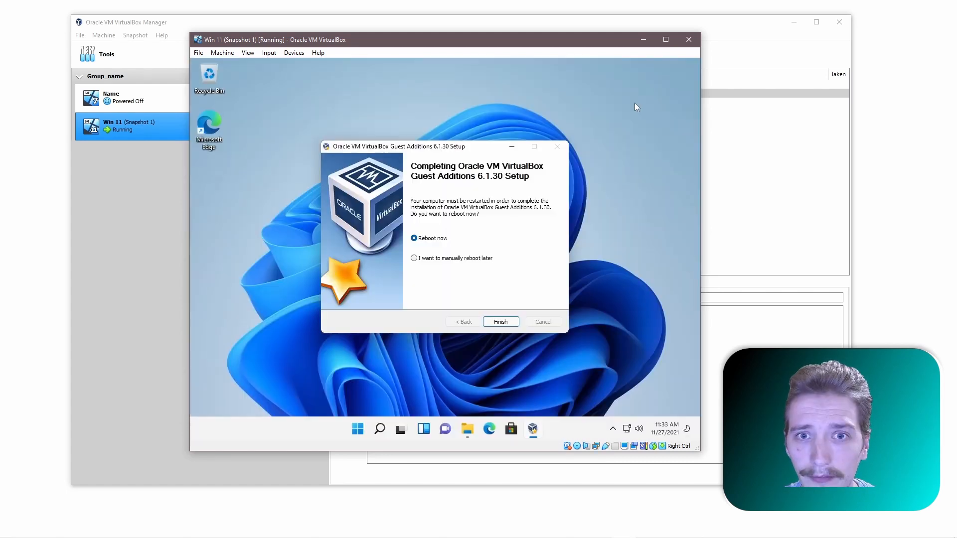
click(501, 322)
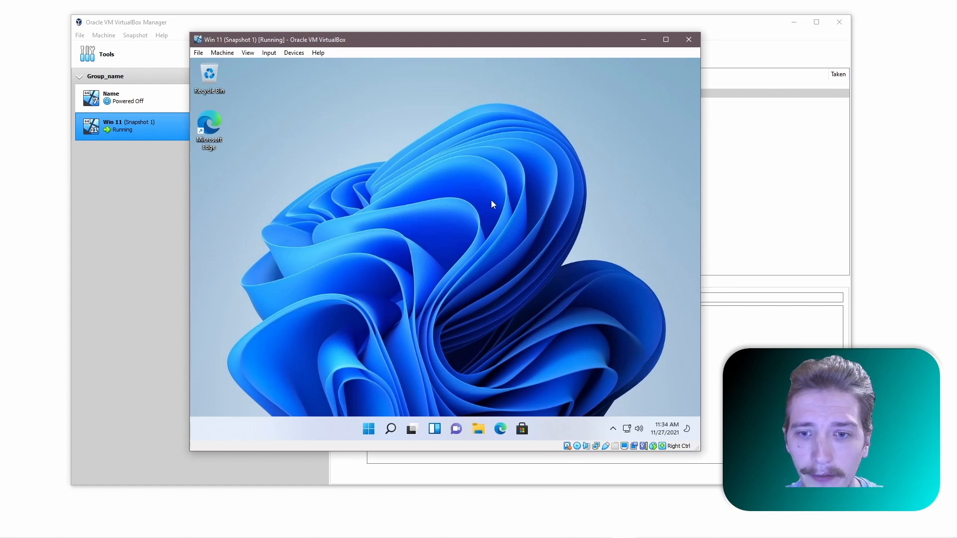
Step: Switch the Win 11 virtual machine to full-screen mode and accept the confirmation
key(Control_R+f)
key(Return)
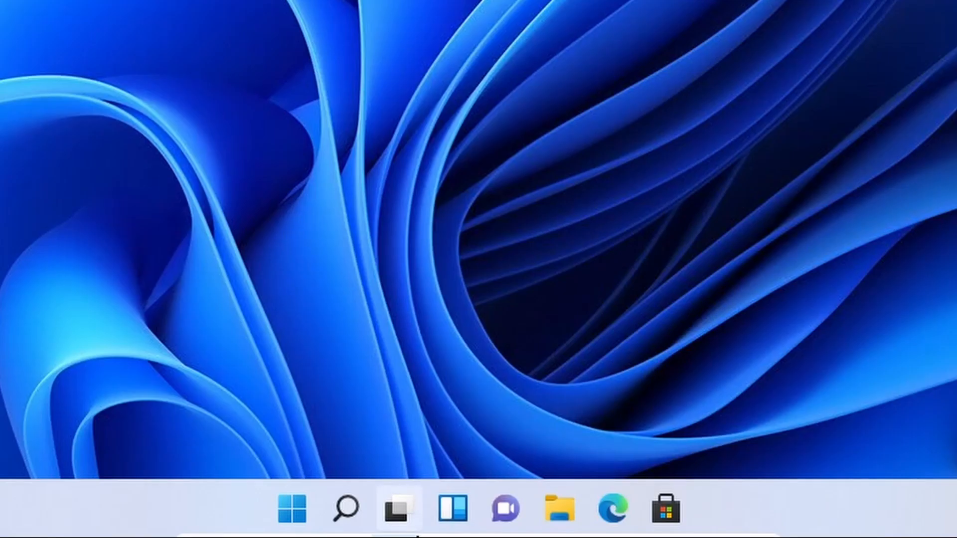
Step: Examine the machine control and view commands available while the virtual machine runs in full-screen mode
mouse_move(397, 506)
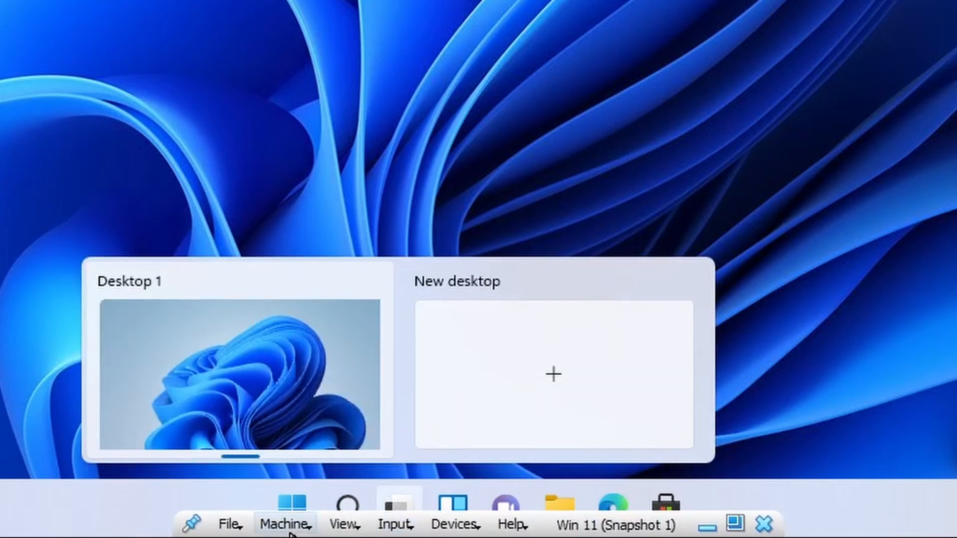
click(290, 530)
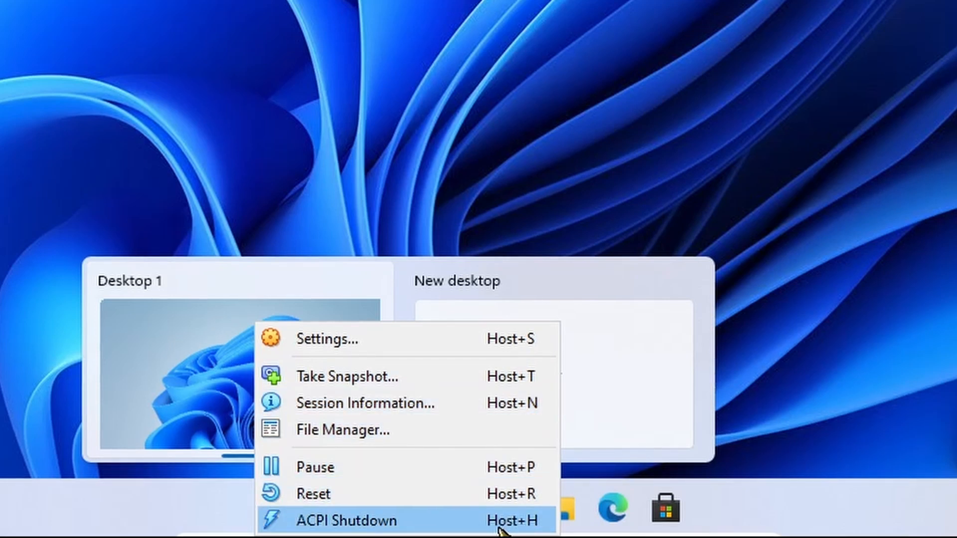
click(775, 517)
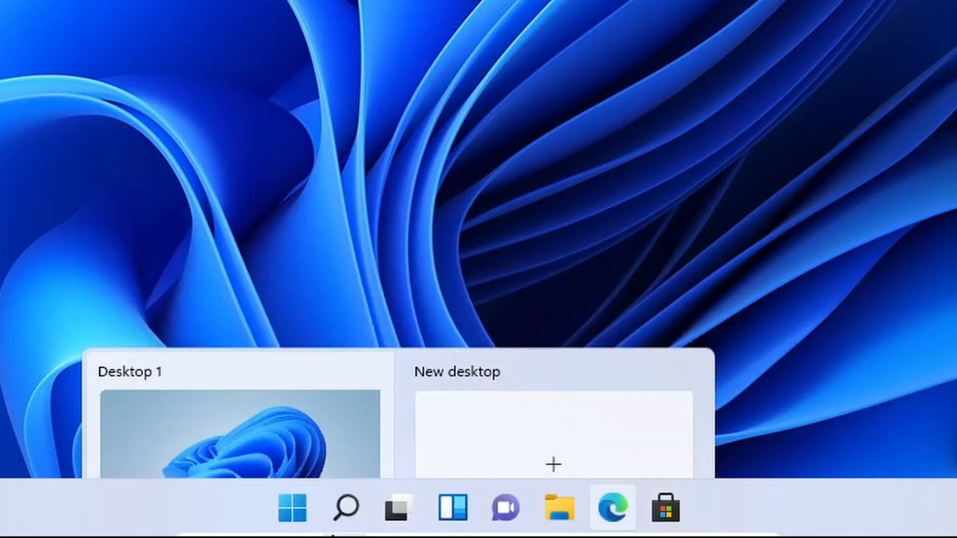
mouse_move(310, 531)
click(344, 523)
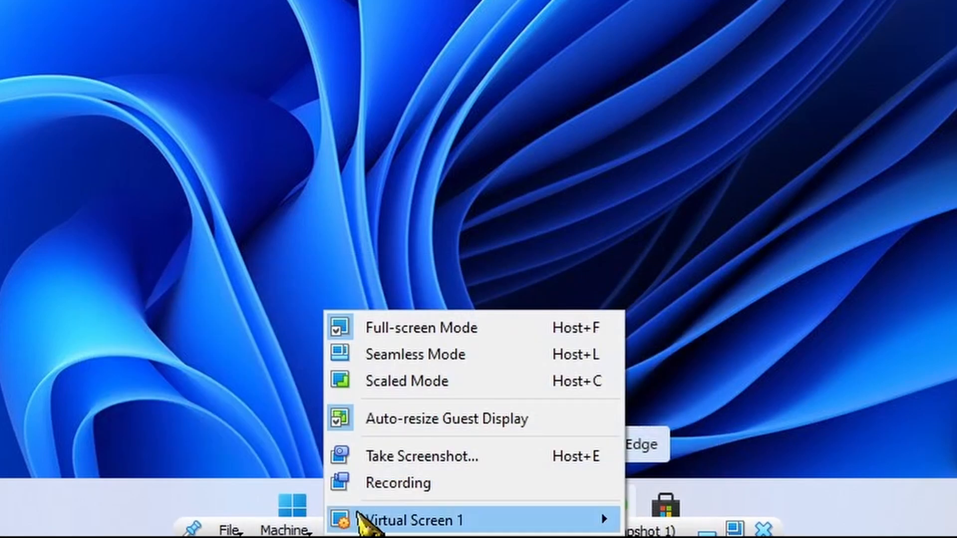